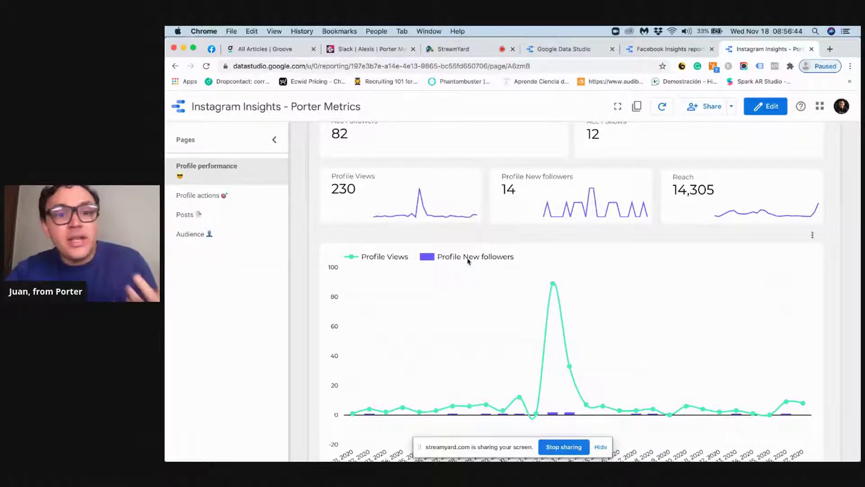
- Open the Profile actions page and review the taps on website, phone, email, directions and text message links
scroll(467, 261, "up", 4)
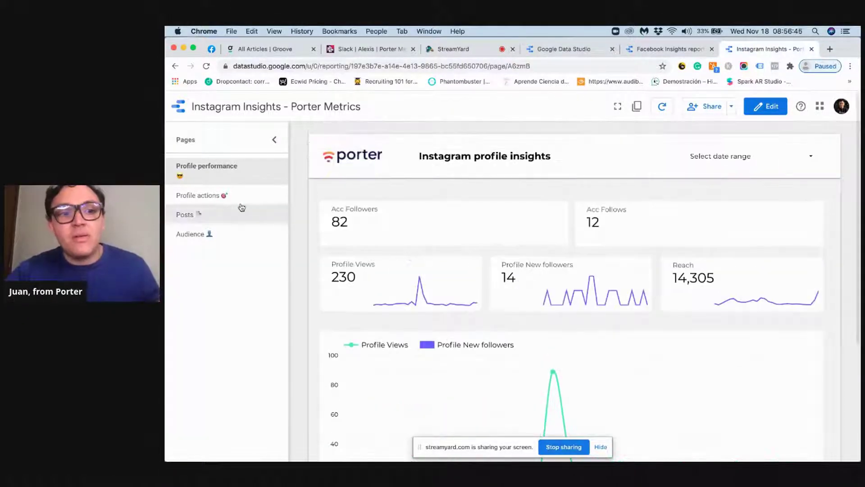
left_click(213, 201)
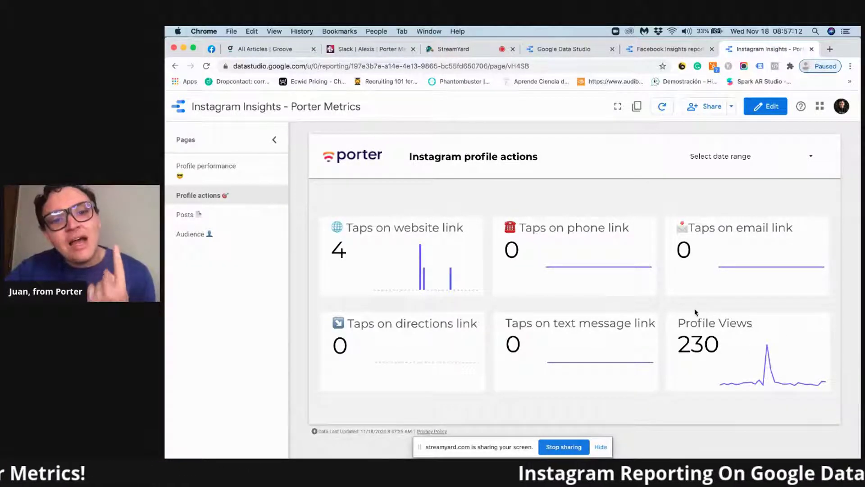
mouse_move(450, 272)
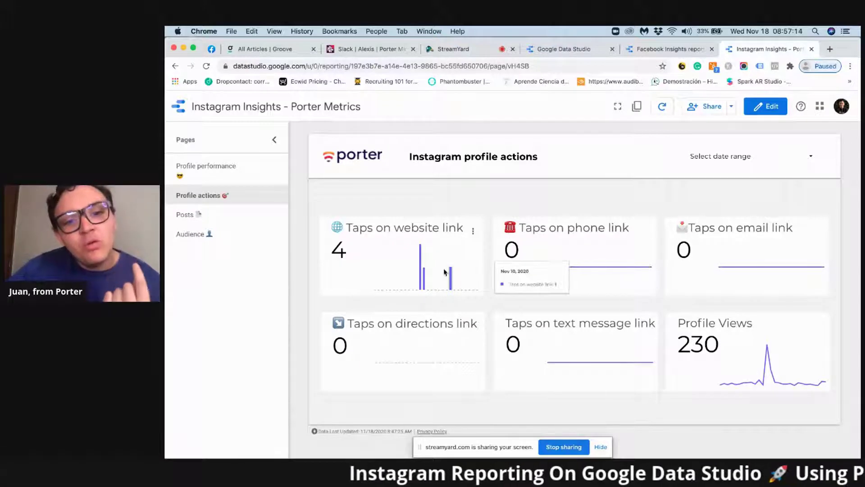
mouse_move(589, 269)
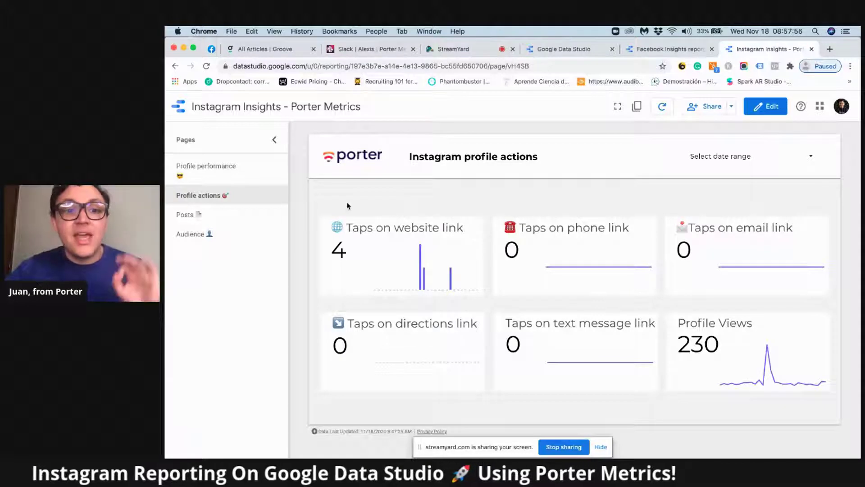
left_click(212, 168)
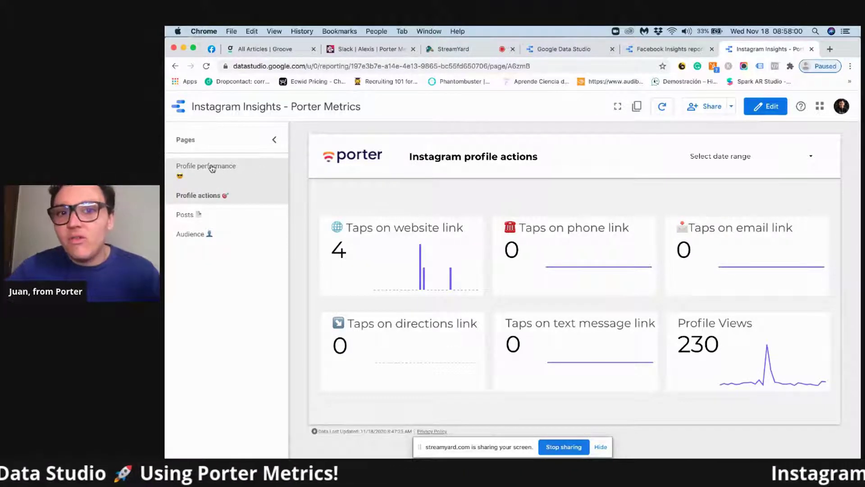
left_click(199, 199)
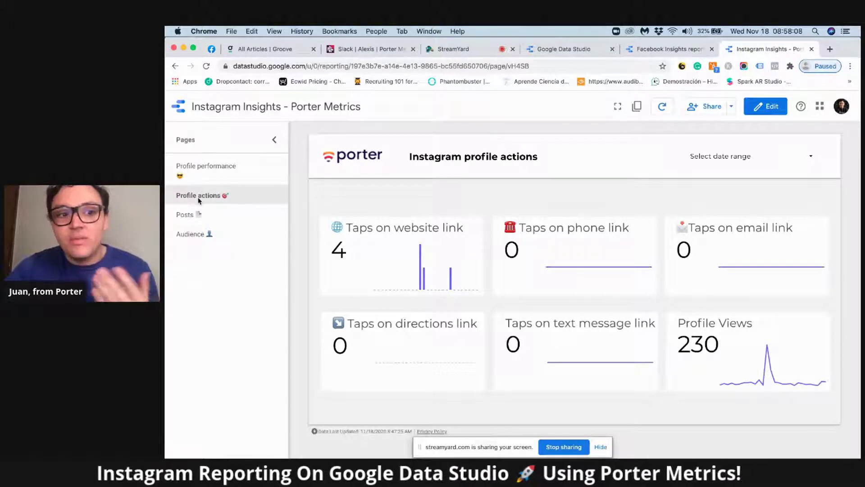
- Open the Posts page and examine the posts table's captions, first comments, reach, likes, saves and engagement
left_click(184, 219)
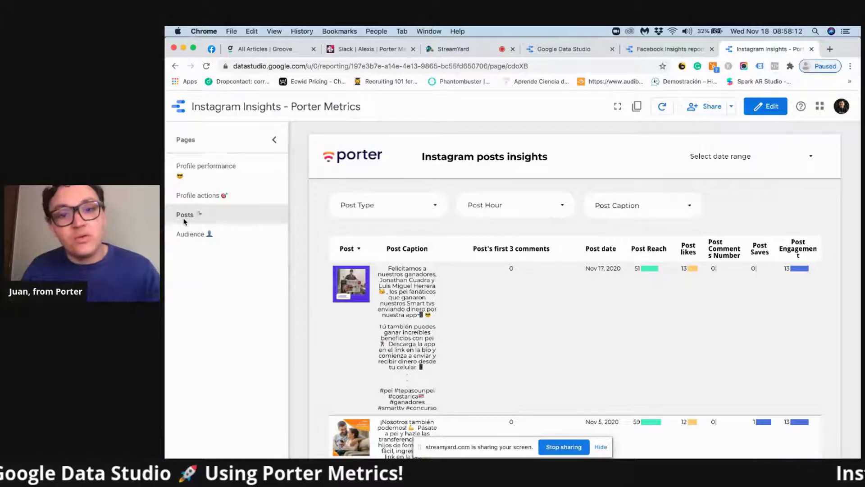
scroll(307, 352, "down", 5)
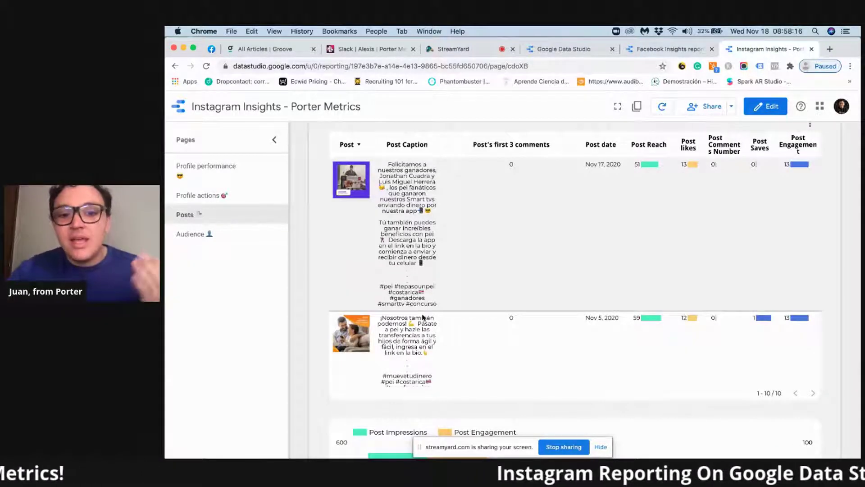
scroll(422, 317, "up", 1)
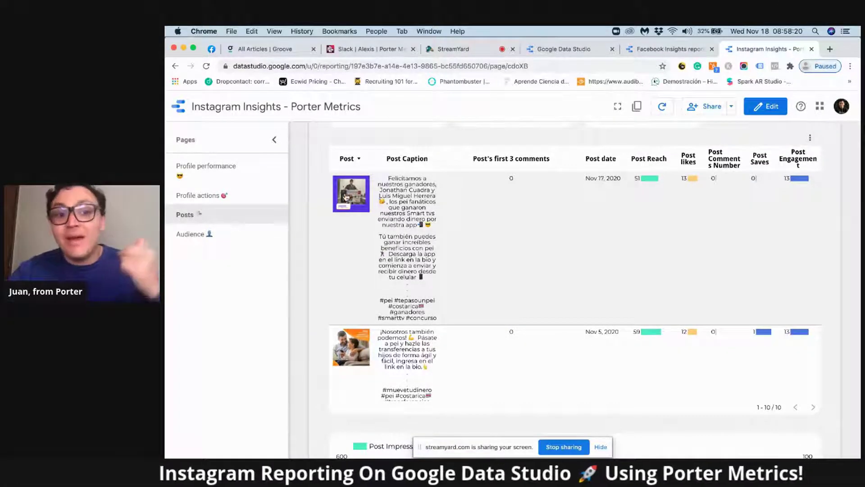
scroll(442, 256, "up", 1)
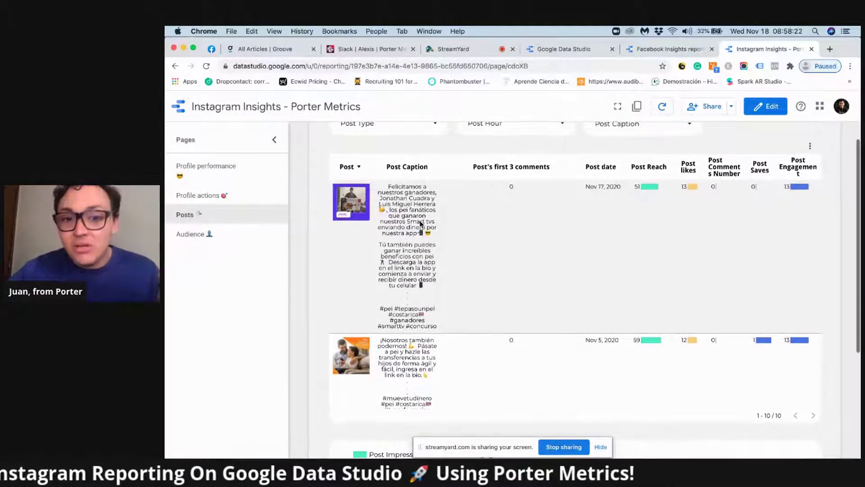
scroll(511, 260, "down", 1)
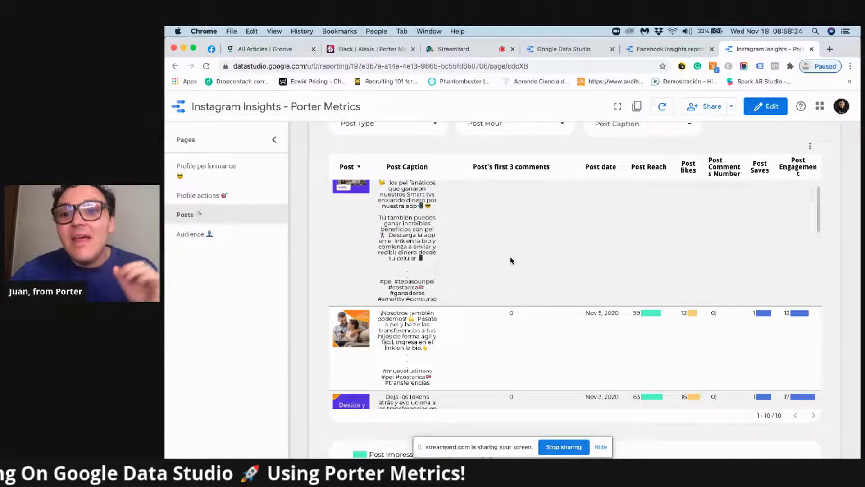
scroll(510, 260, "down", 10)
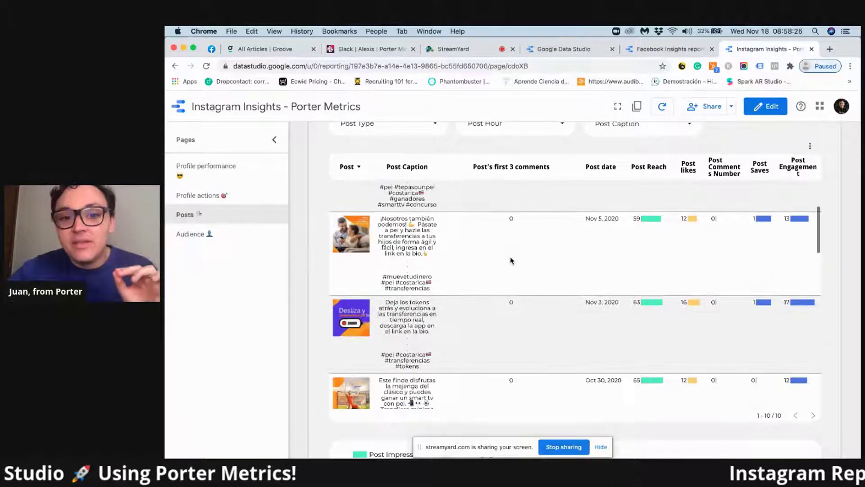
scroll(511, 260, "down", 4)
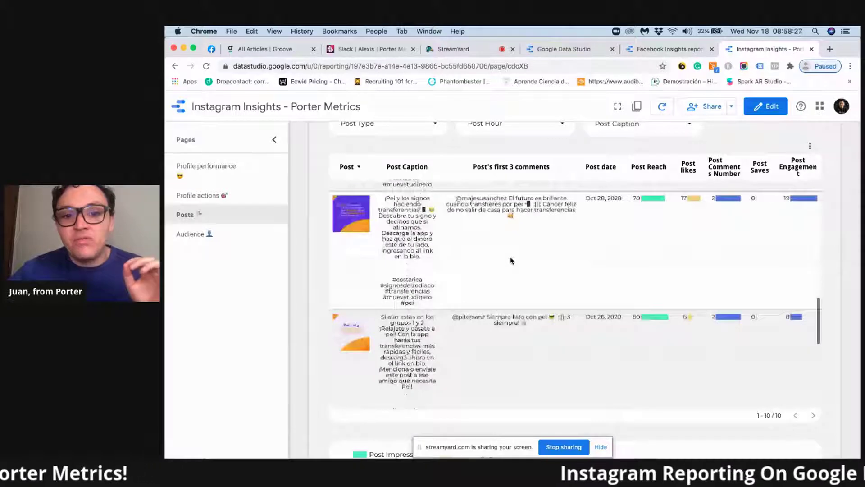
scroll(510, 260, "up", 1)
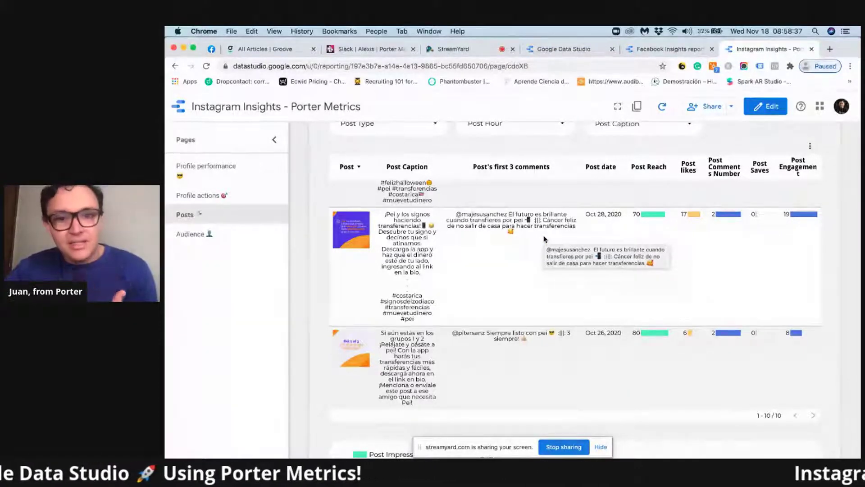
scroll(544, 239, "up", 1)
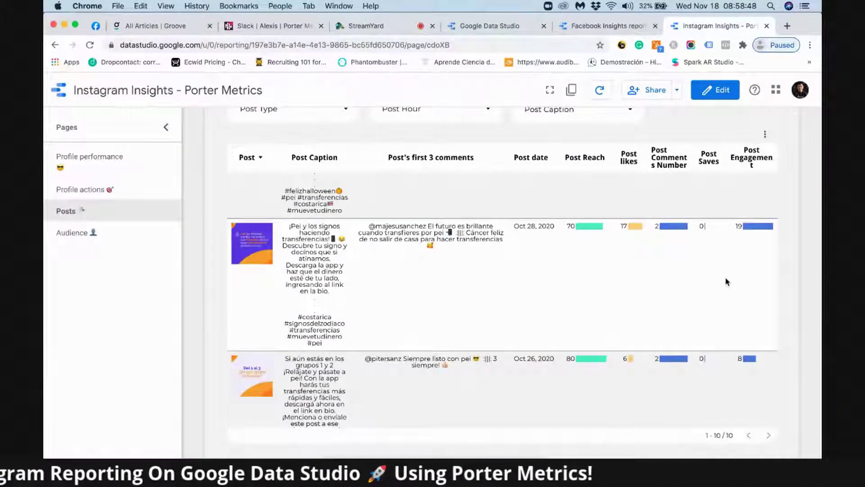
scroll(725, 282, "up", 1)
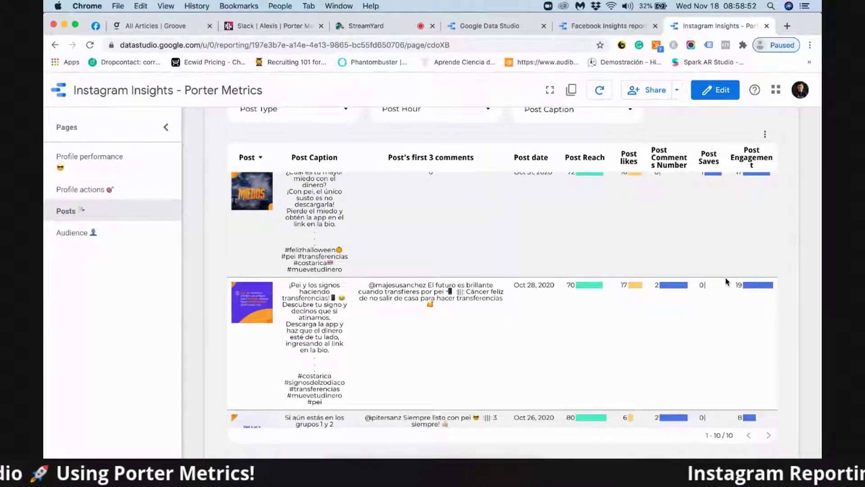
scroll(725, 281, "up", 5)
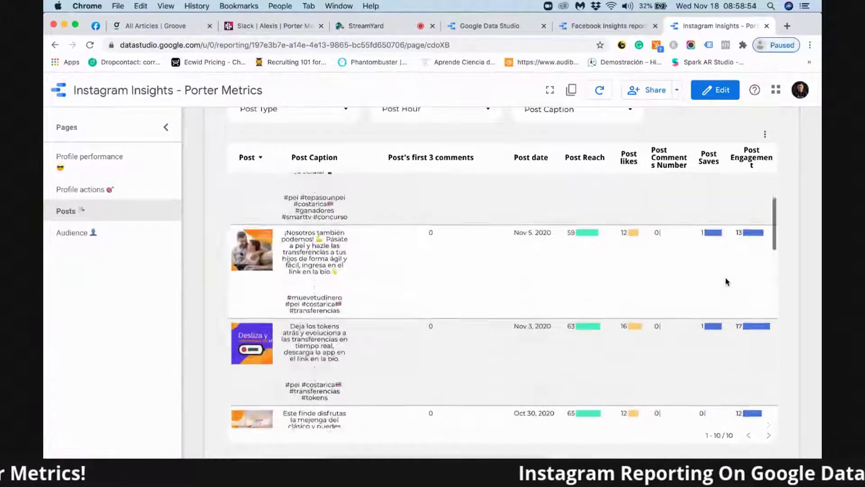
scroll(725, 282, "up", 3)
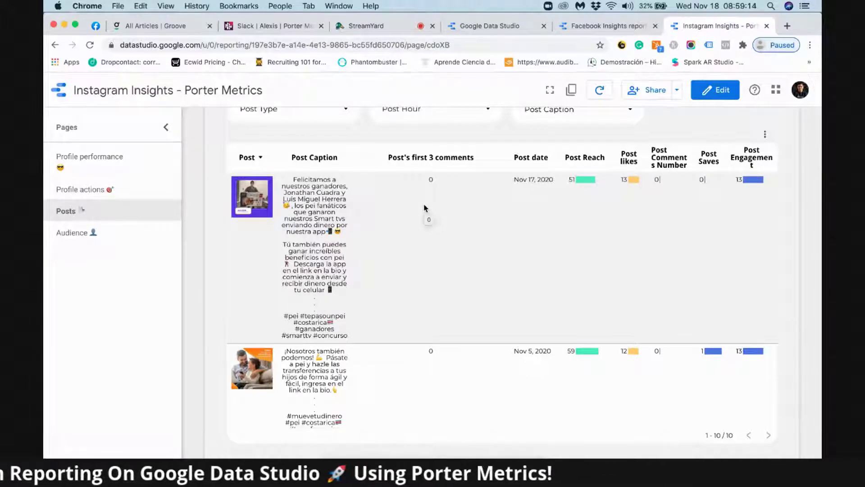
- Compare post impressions and engagement by post type in the bar chart below the posts table
scroll(424, 208, "down", 1)
scroll(424, 207, "down", 5)
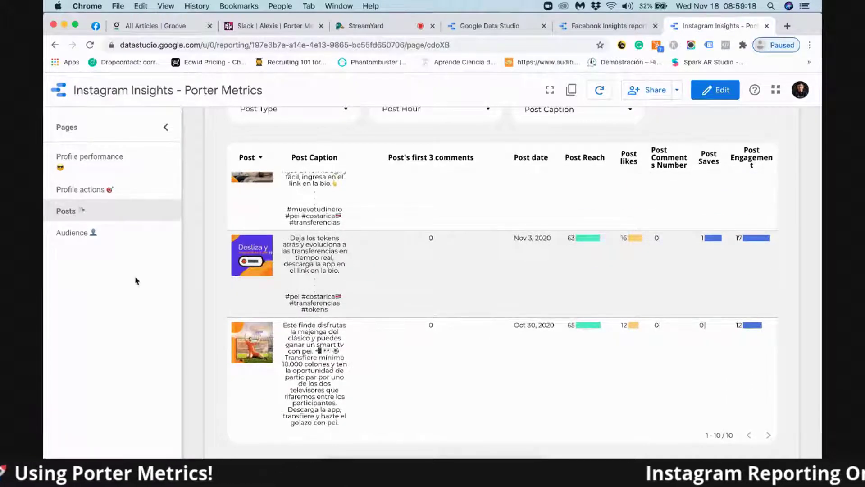
scroll(280, 377, "down", 5)
scroll(261, 441, "down", 6)
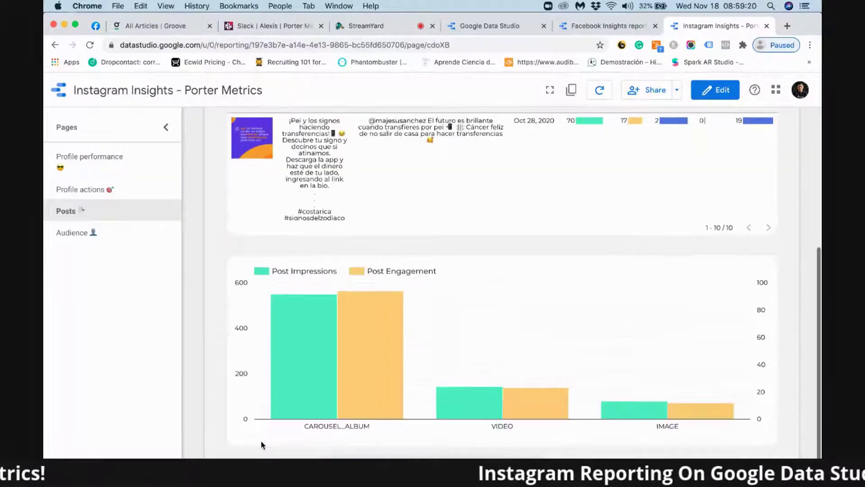
mouse_move(379, 392)
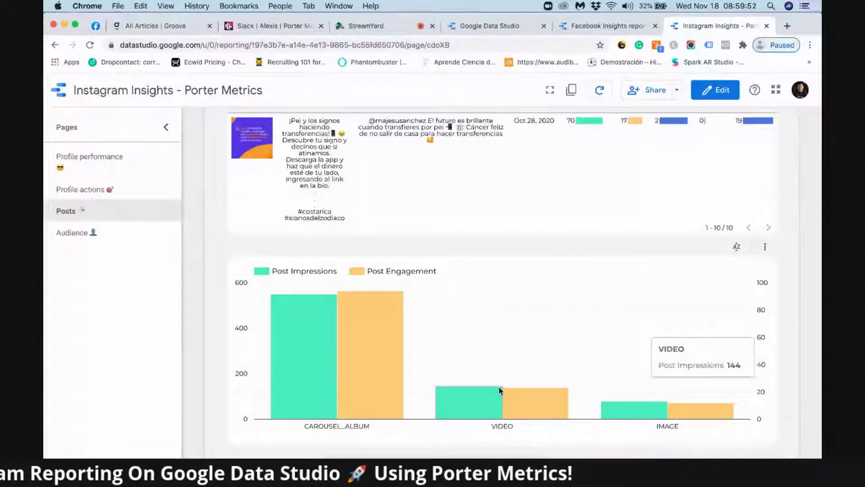
- Open the Audience page and review the countries map, gender and age chart, and online followers by hour
left_click(73, 239)
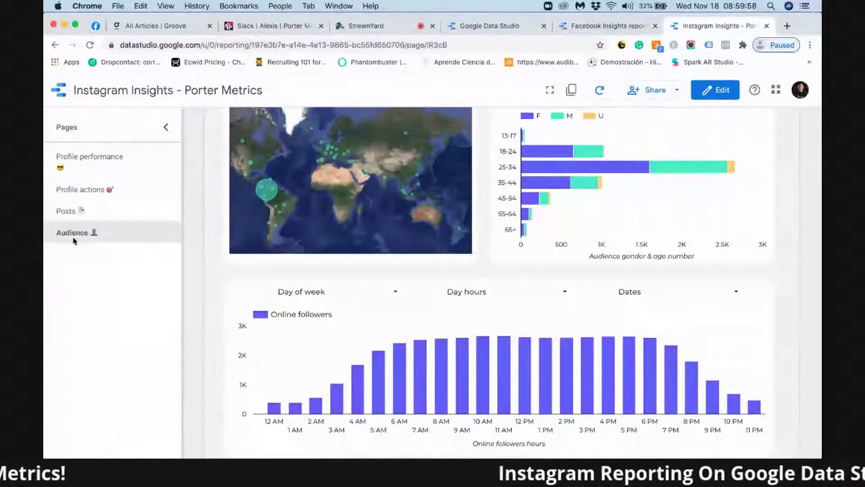
scroll(223, 287, "up", 2)
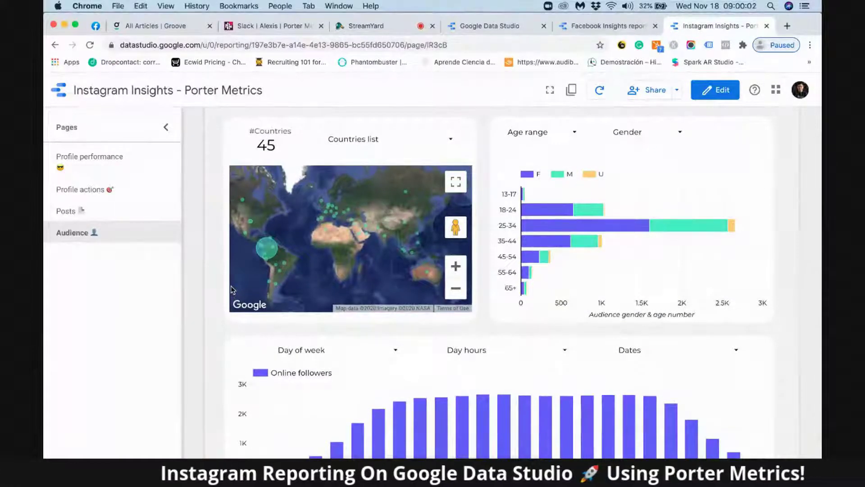
scroll(233, 290, "up", 2)
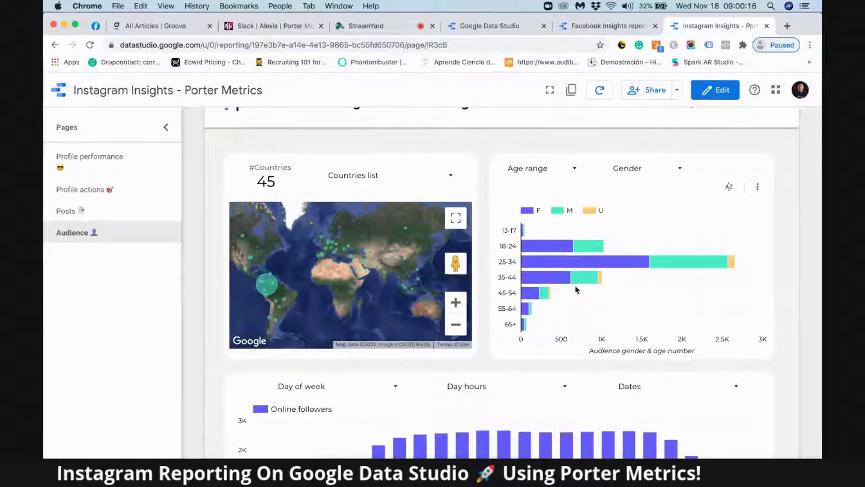
scroll(577, 284, "down", 1)
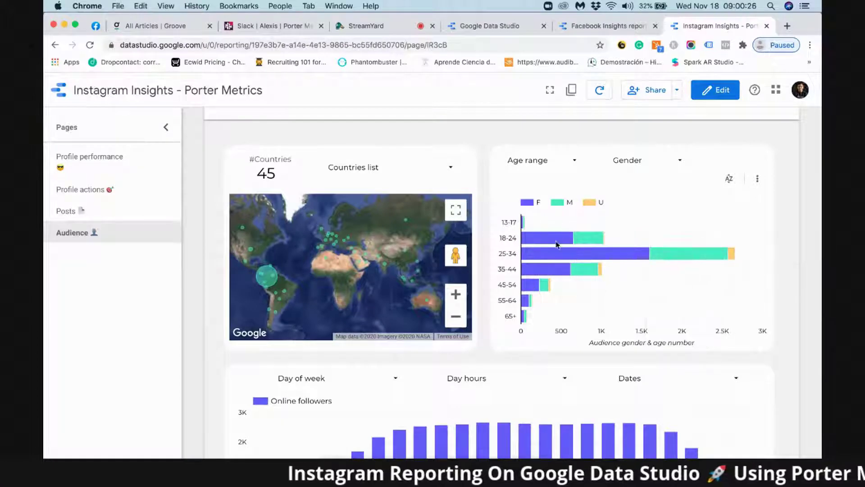
scroll(591, 299, "down", 2)
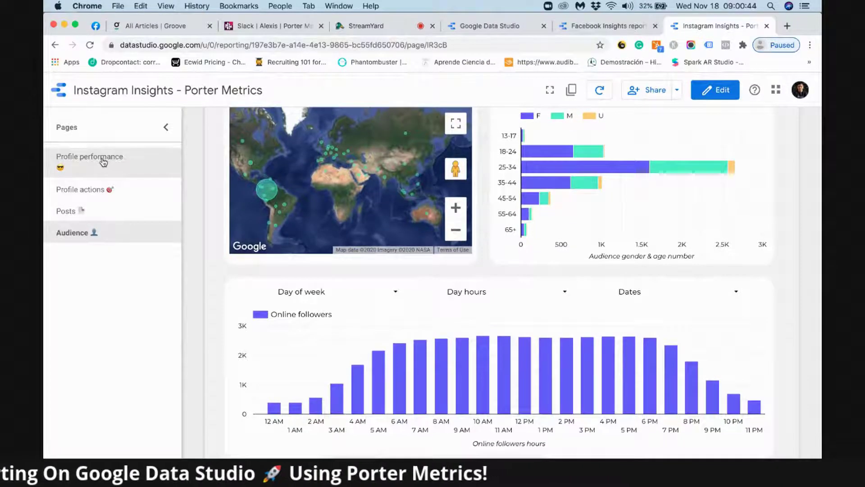
- Return to the Profile performance page and review its follower, profile view and reach scorecards and trend chart
left_click(103, 162)
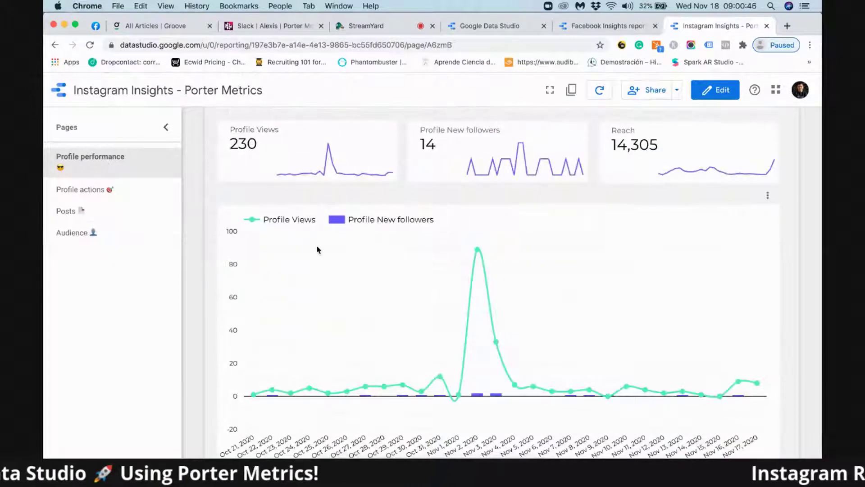
scroll(317, 246, "up", 3)
scroll(317, 247, "down", 2)
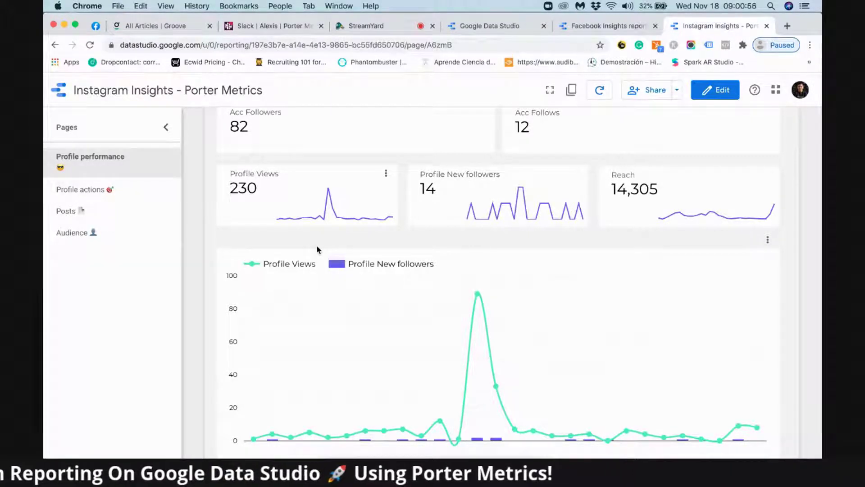
scroll(433, 261, "up", 3)
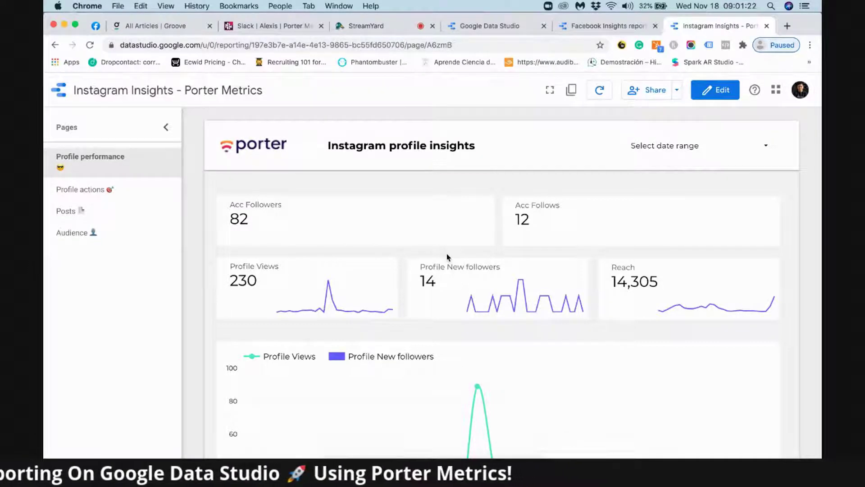
mouse_move(511, 301)
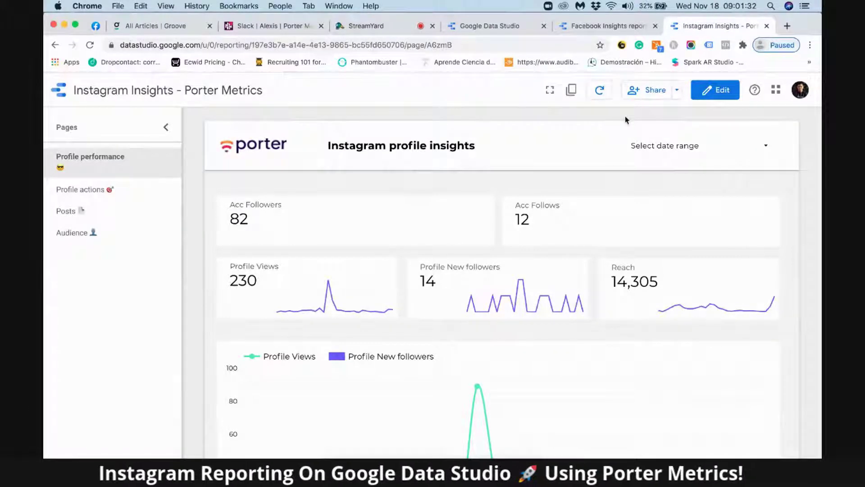
- Switch the report to edit mode and add a new blank page after the four existing pages
left_click(716, 90)
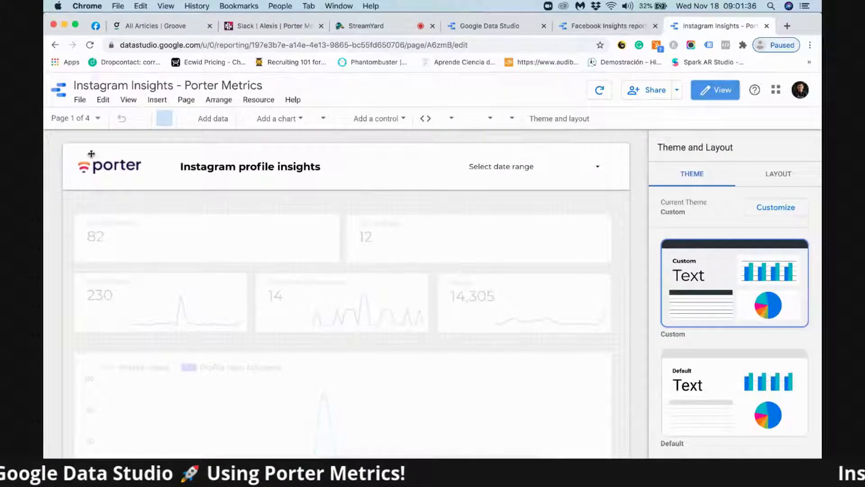
left_click(82, 119)
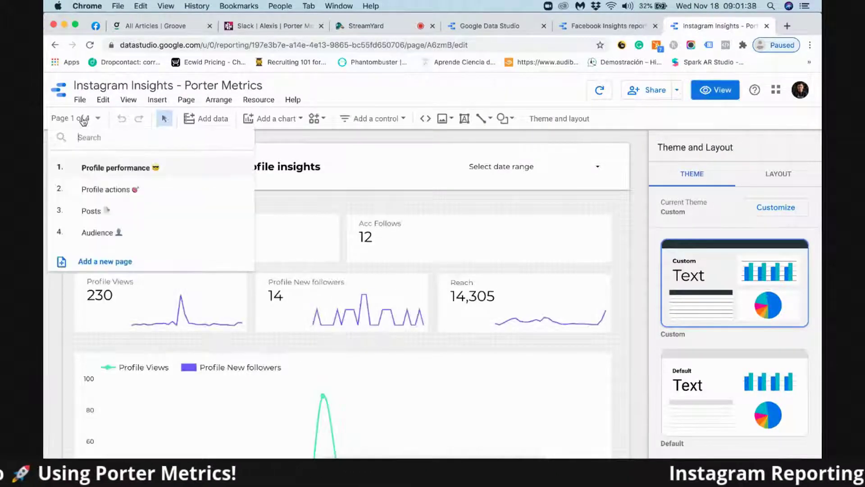
left_click(107, 266)
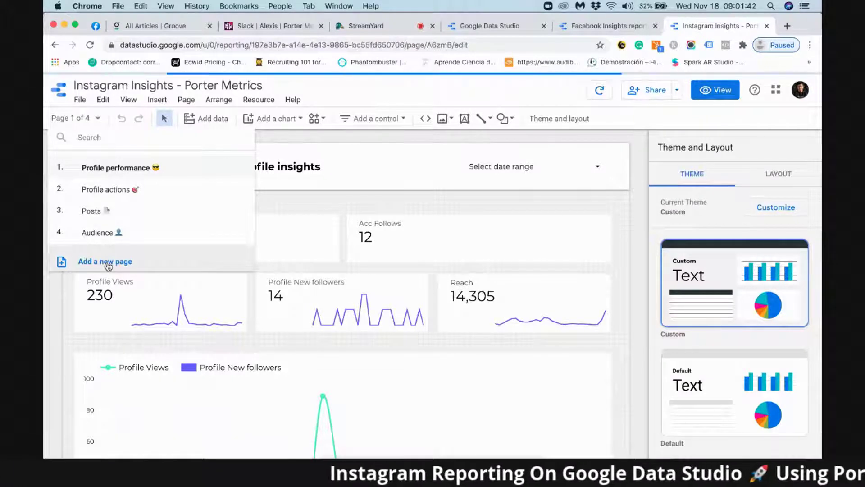
left_click(350, 307)
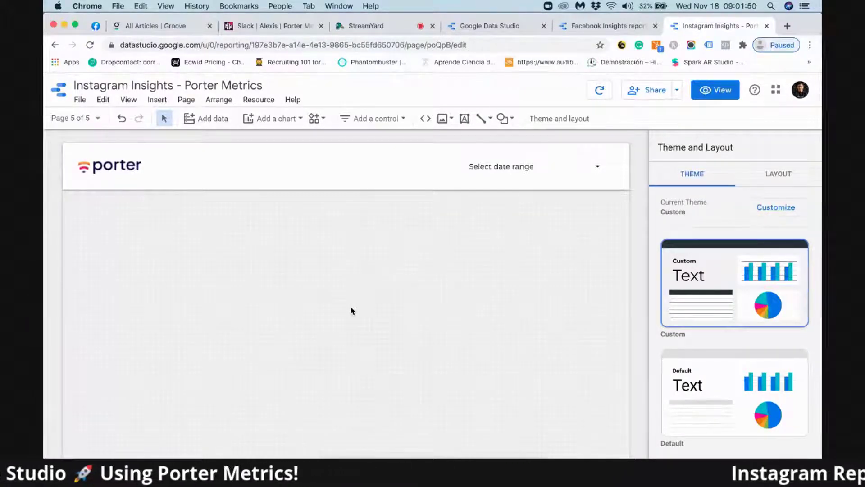
- Insert a time series chart across most of the blank page's width and display its series as bars
left_click(160, 100)
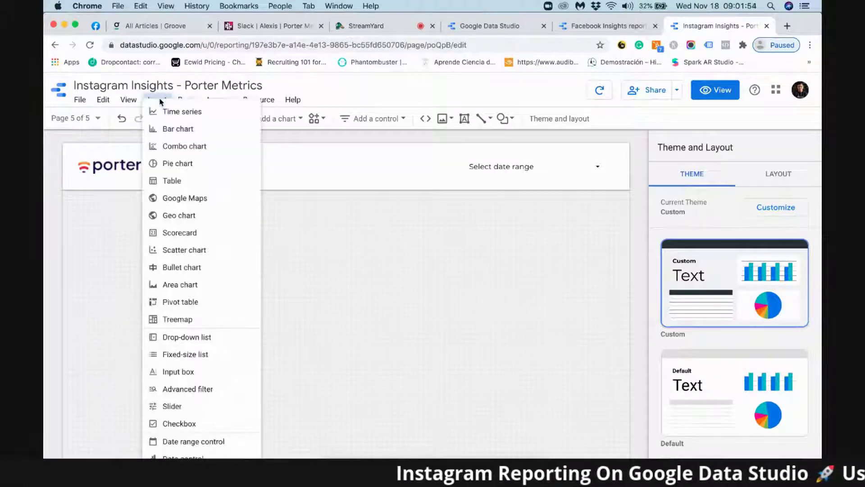
left_click(172, 111)
left_click_drag(93, 211, 604, 418)
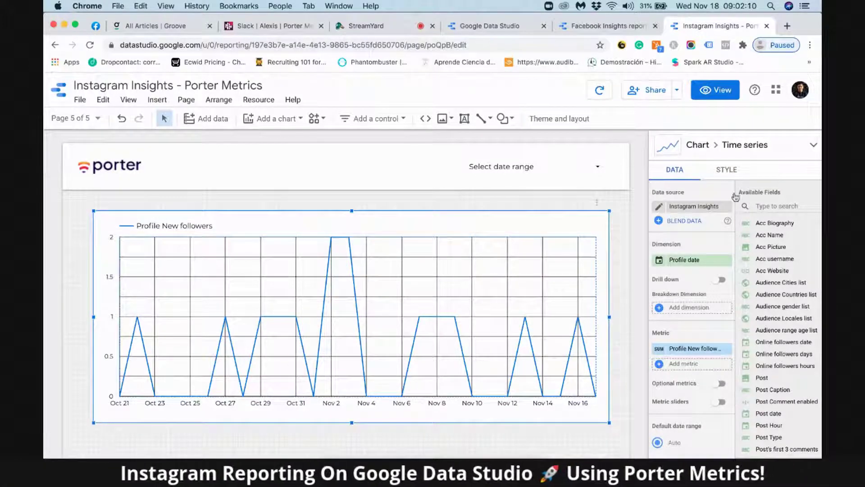
triple_click(726, 171)
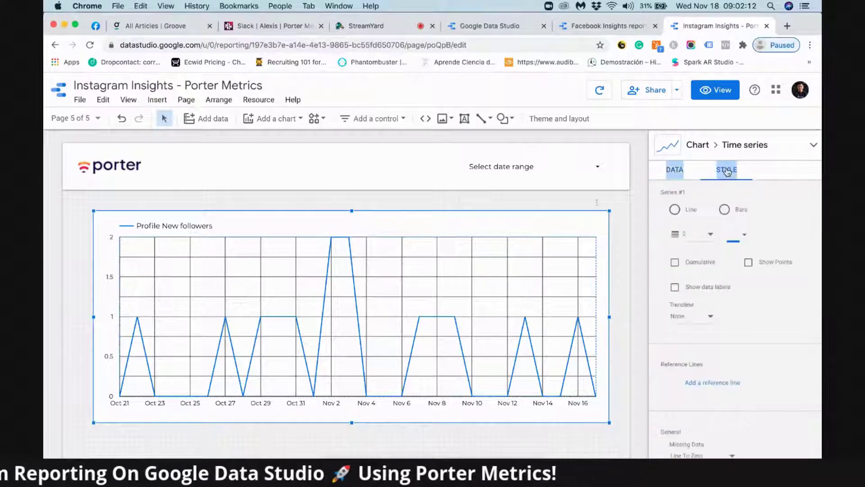
left_click(725, 211)
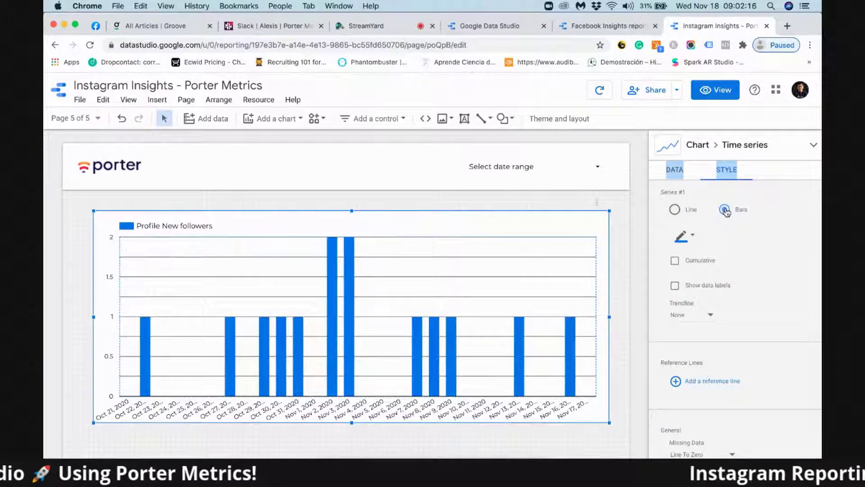
- Replace the time series chart's metric with Profile Views
left_click(675, 170)
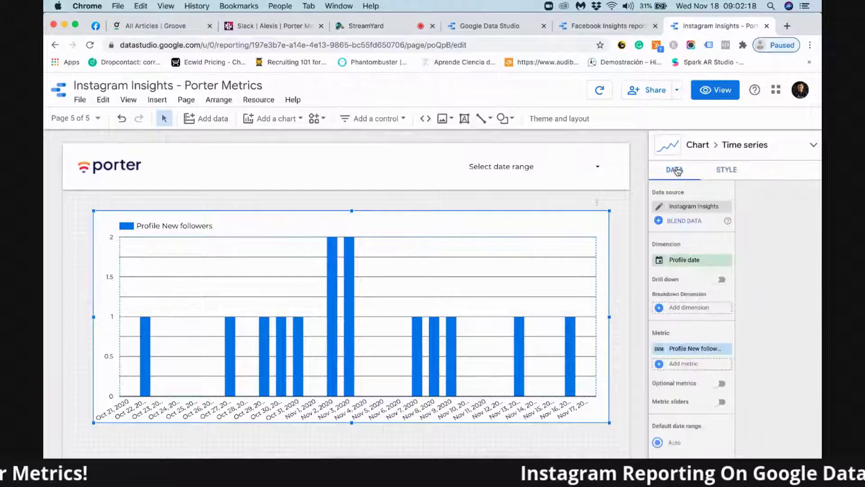
left_click(692, 349)
type("VIEW")
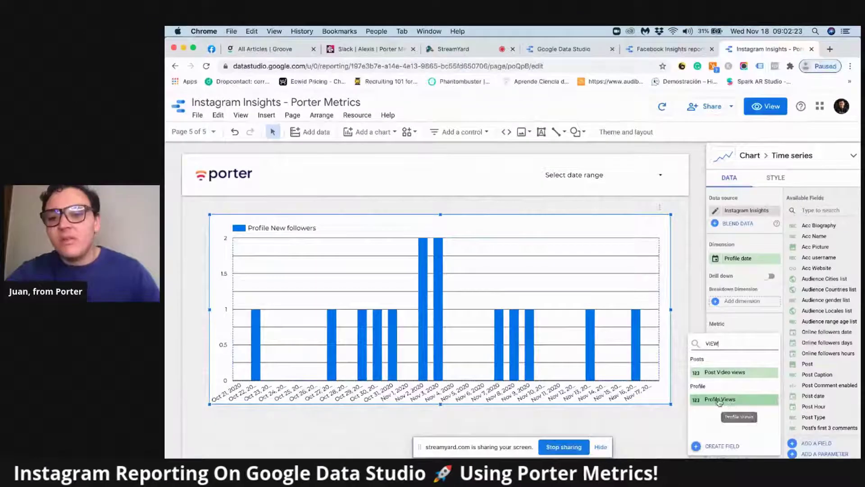
left_click(719, 400)
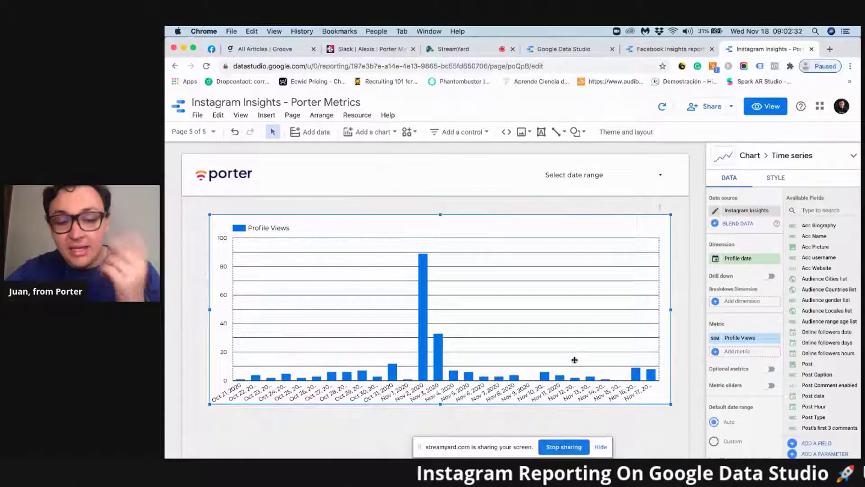
- Narrow the Profile Views chart from its right edge to a bit less than half its width, leaving space beside it
scroll(574, 360, "down", 2)
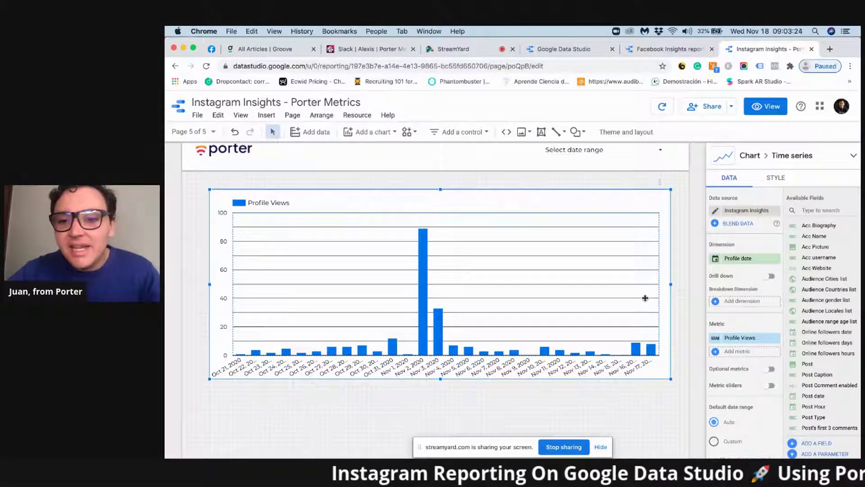
left_click_drag(670, 285, 419, 285)
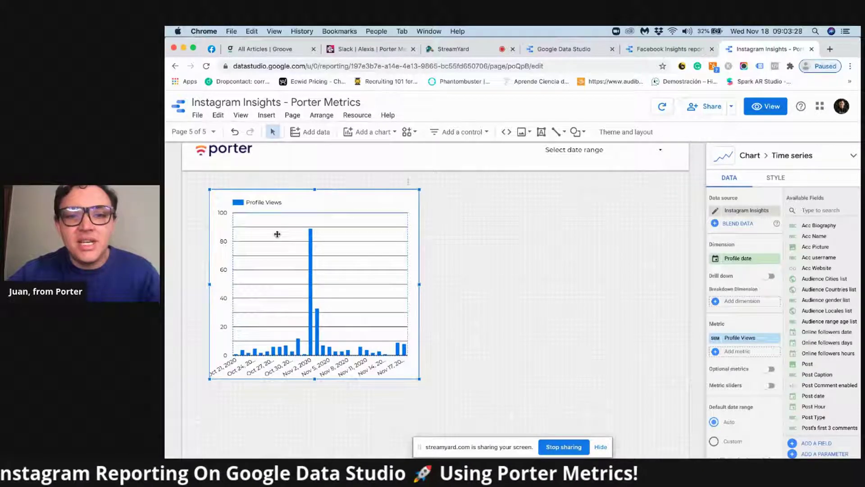
left_click(441, 248)
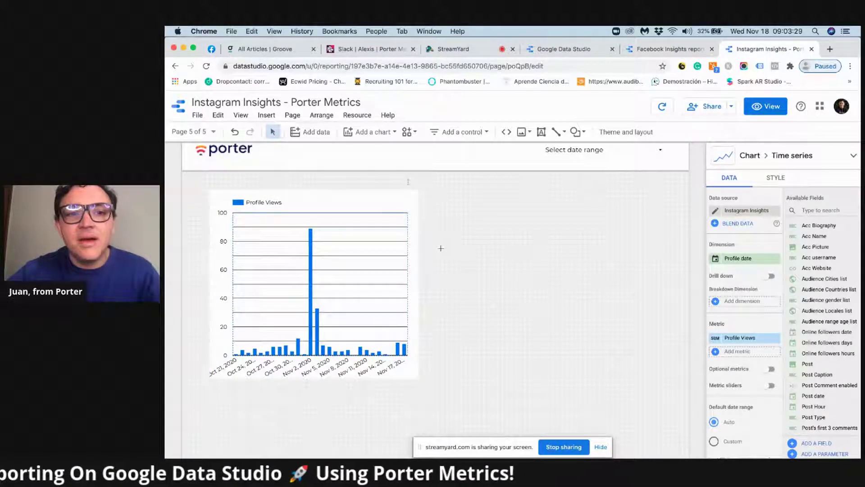
- Start adding a new data source through the report's added data sources and search the connectors for "porter"
left_click(357, 116)
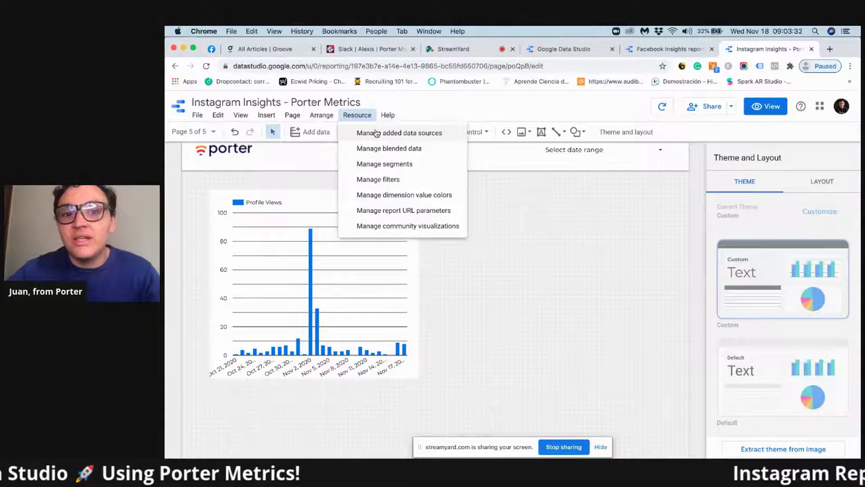
left_click(419, 133)
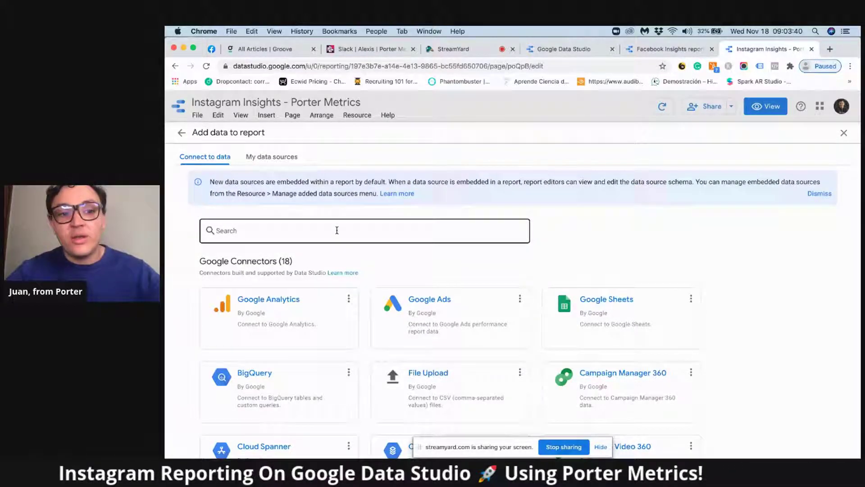
left_click(336, 231)
type("FACEBOO")
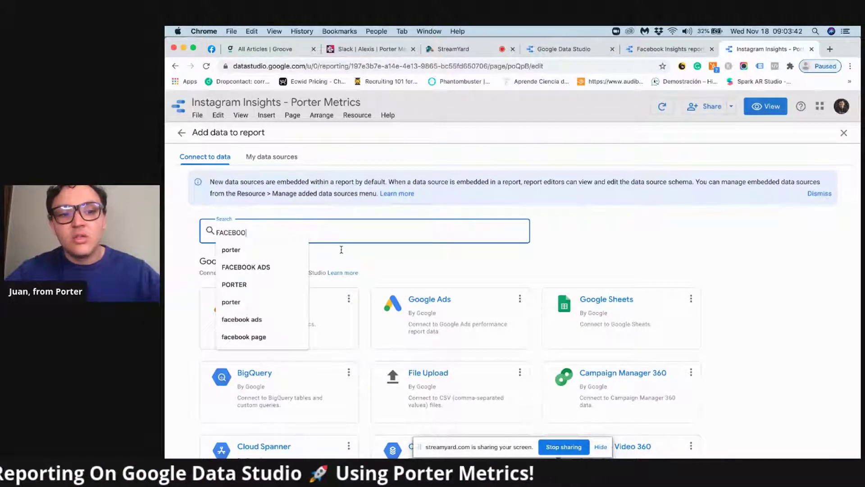
key("ctrl+a")
type("porter")
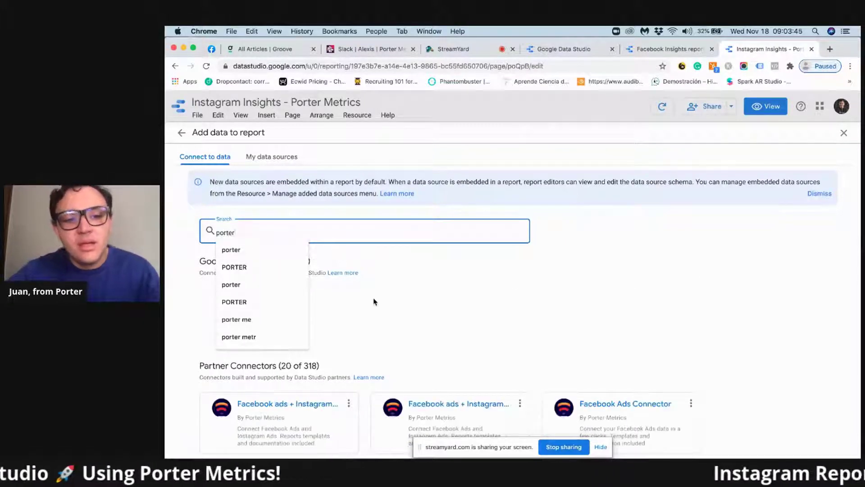
- Find and select the Facebook Insights (Pages and posts) connector by Porter Metrics among the partner connectors
scroll(374, 302, "down", 3)
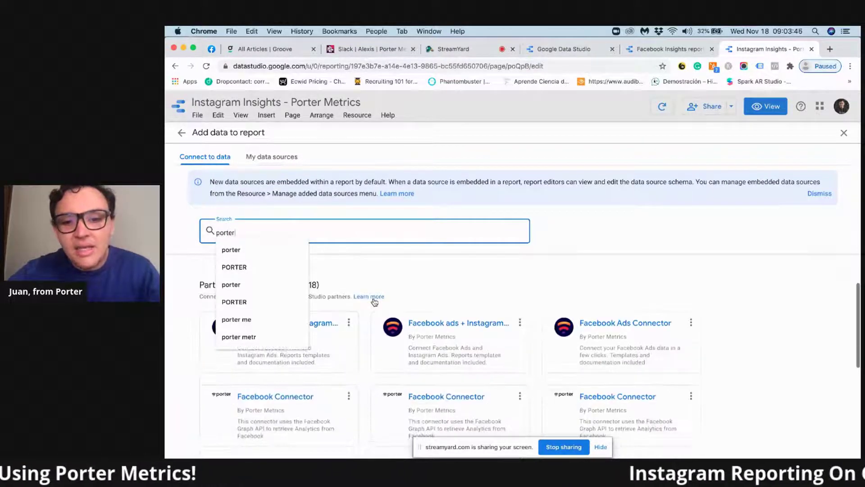
scroll(374, 301, "down", 3)
scroll(374, 301, "up", 4)
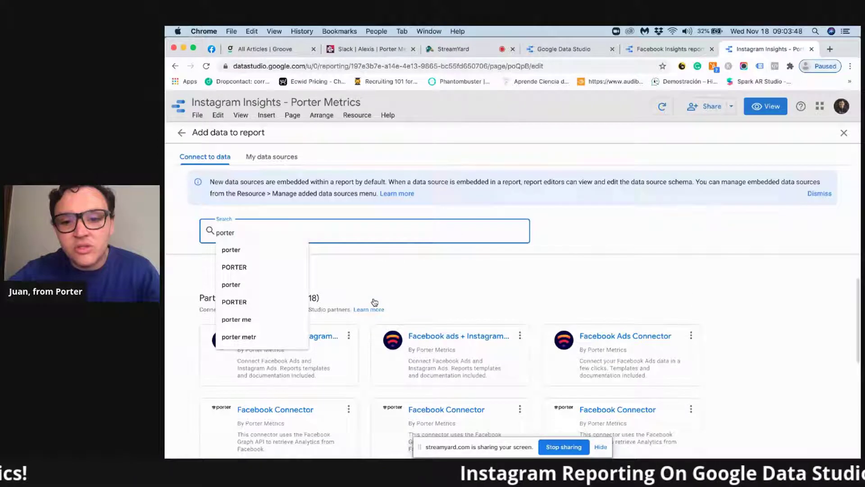
scroll(374, 301, "down", 4)
scroll(374, 301, "down", 2)
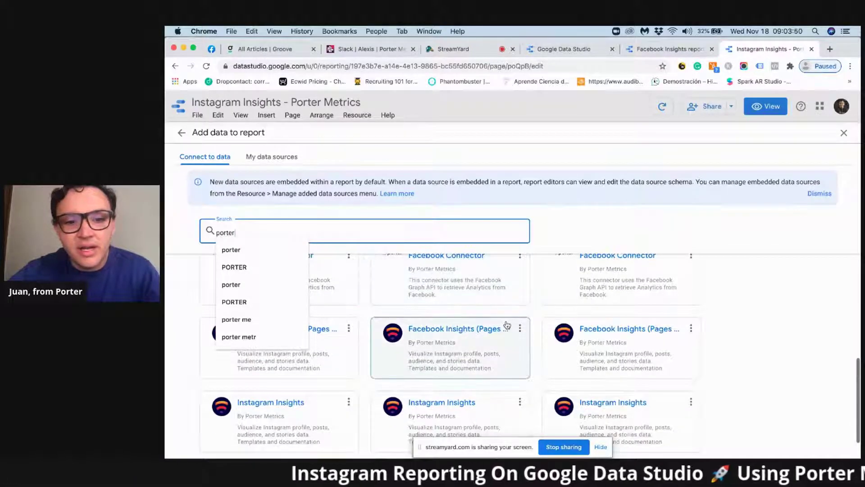
scroll(505, 325, "up", 3)
left_click(279, 402)
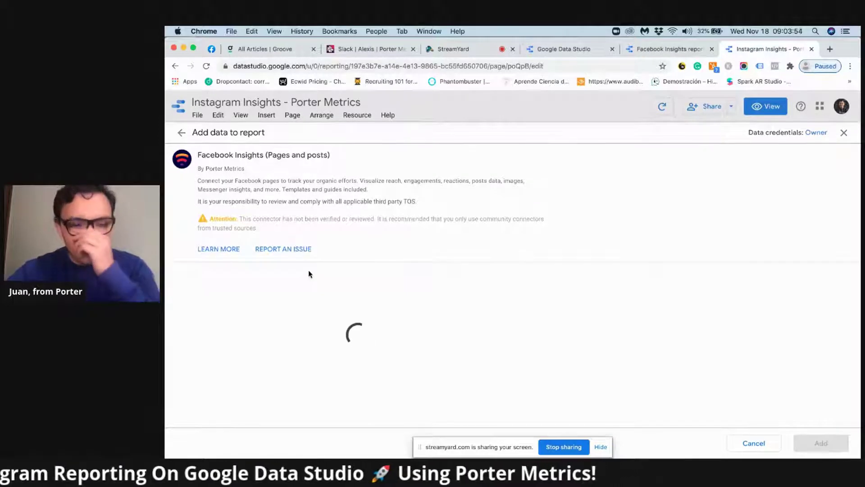
- Choose the CFC&A Construcciones page for the connector, add the source to the report and return to the page canvas
left_click(280, 304)
scroll(280, 306, "down", 4)
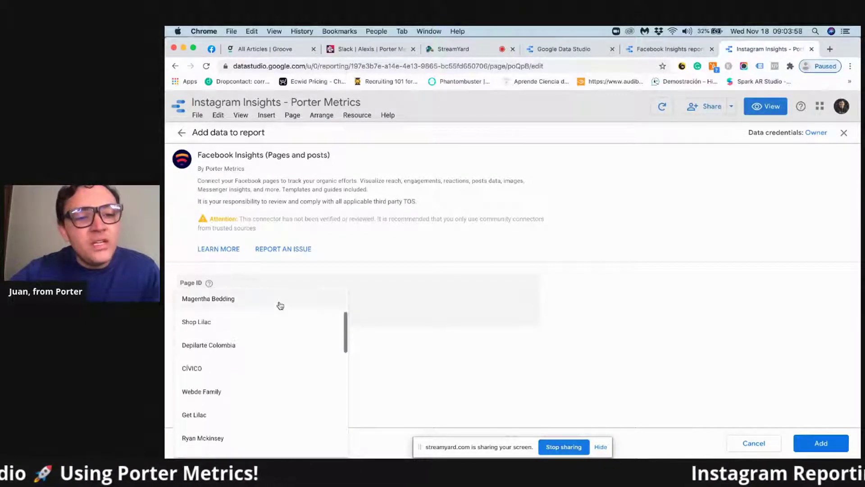
scroll(280, 306, "down", 7)
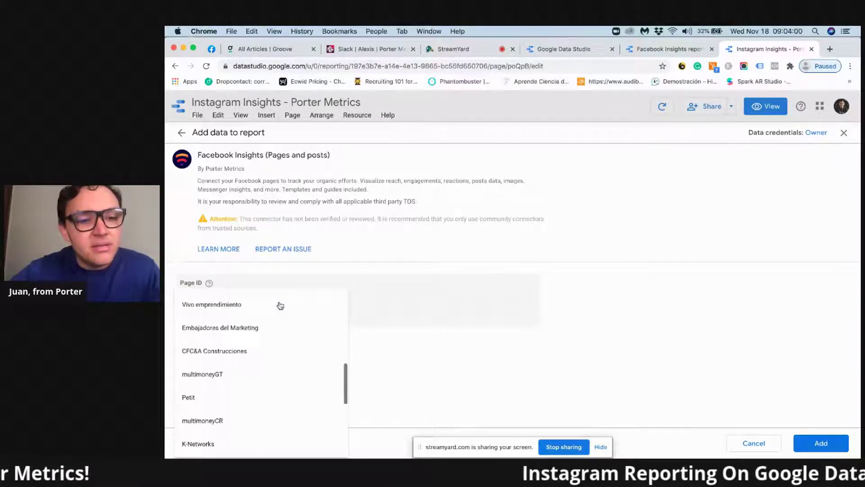
left_click(236, 320)
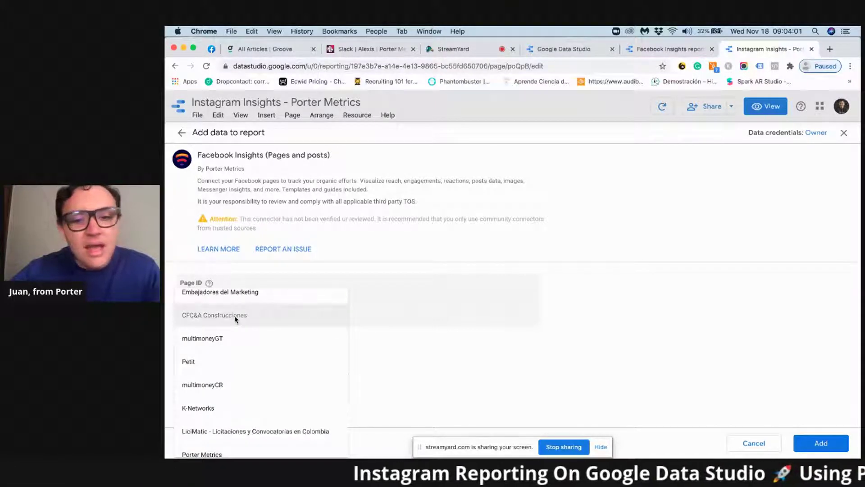
left_click(829, 448)
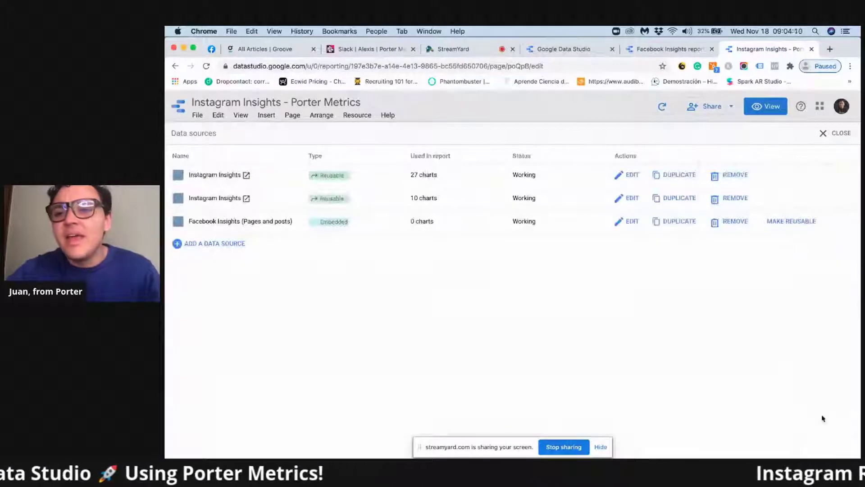
left_click(837, 133)
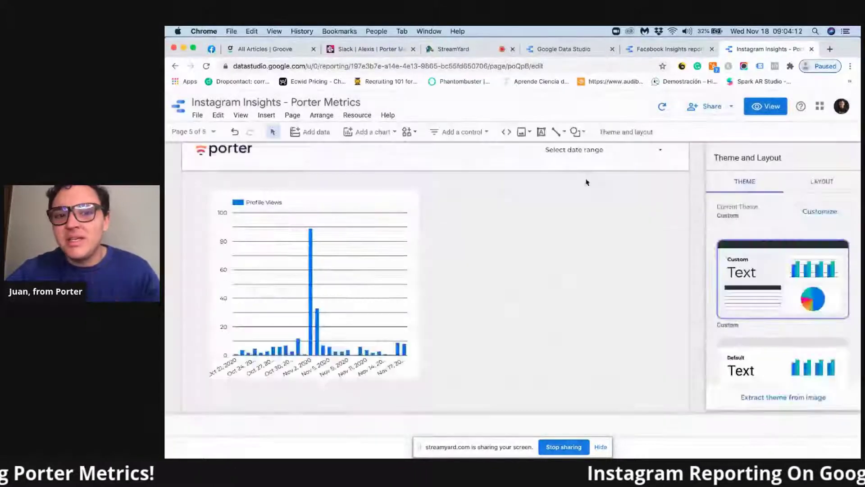
- Duplicate the Profile Views chart and move the copy into the empty space to the right of the original
left_click(324, 257)
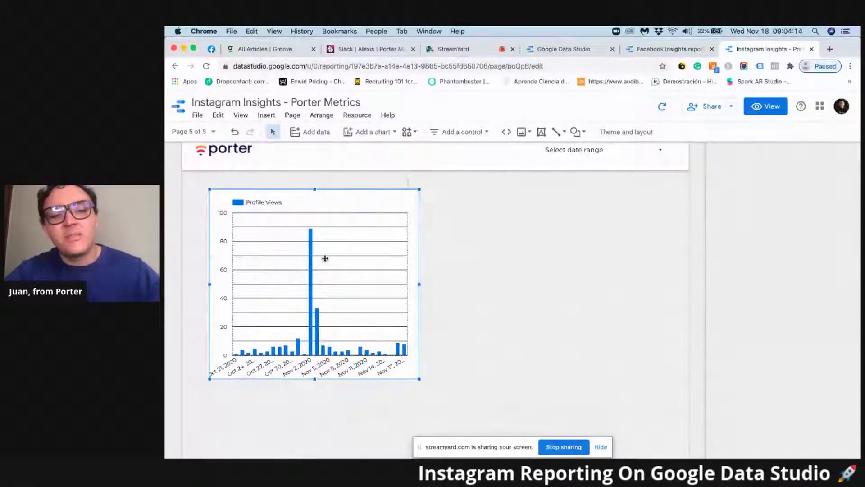
key("super+d")
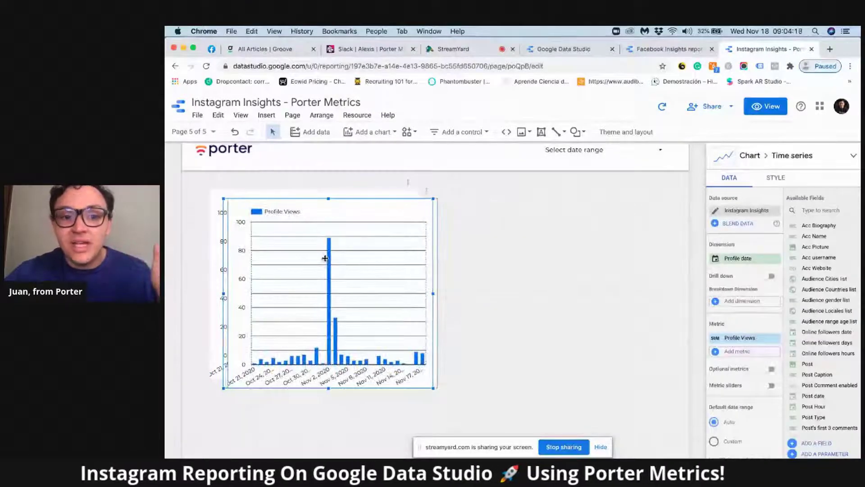
key("shift+Right")
key("shift+Right")
key("shift+Right")
key("shift+Right")
key("shift+Right")
key("shift+Right")
key("shift+Right")
key("shift+Right")
key("shift+Right")
key("shift+Right")
key("shift+Right")
key("shift+Right")
key("shift+Right")
key("shift+Right")
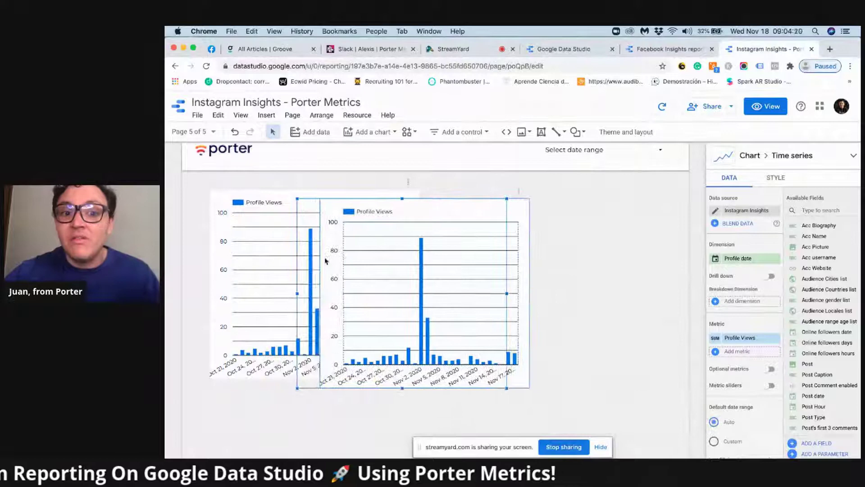
key("shift+Right")
key("shift+Right")
key("shift+Right")
key("shift+Right")
key("shift+Right")
key("shift+Right")
key("shift+Right")
key("shift+Right")
key("shift+Right")
key("shift+Right")
key("shift+Right")
key("shift+Right")
key("shift+Right")
key("shift+Right")
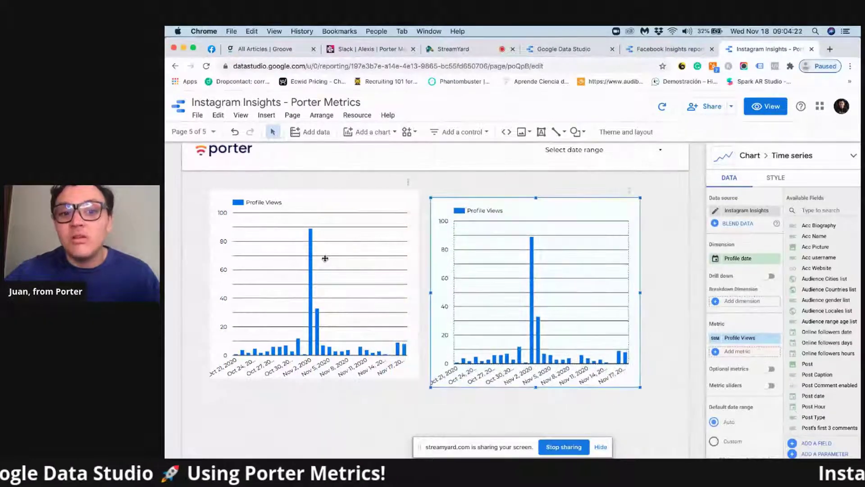
key("shift+Up")
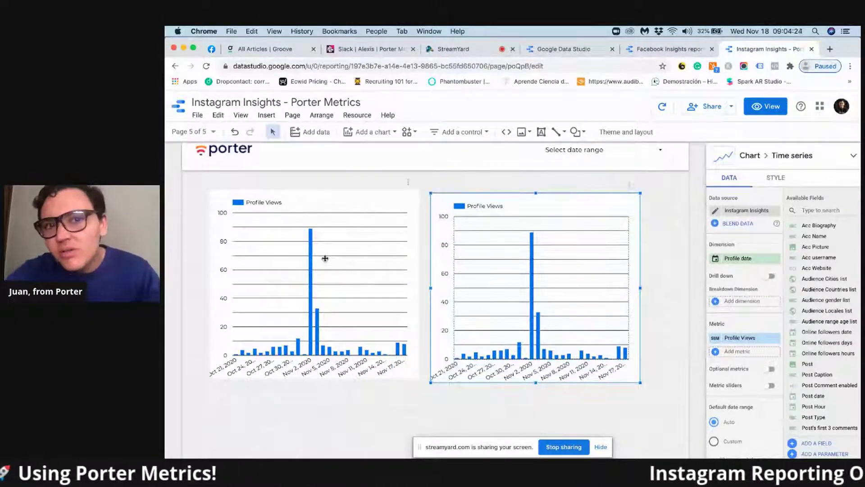
- Switch the duplicated right-hand chart's data source to Facebook Insights (Pages and posts)
left_click(353, 242)
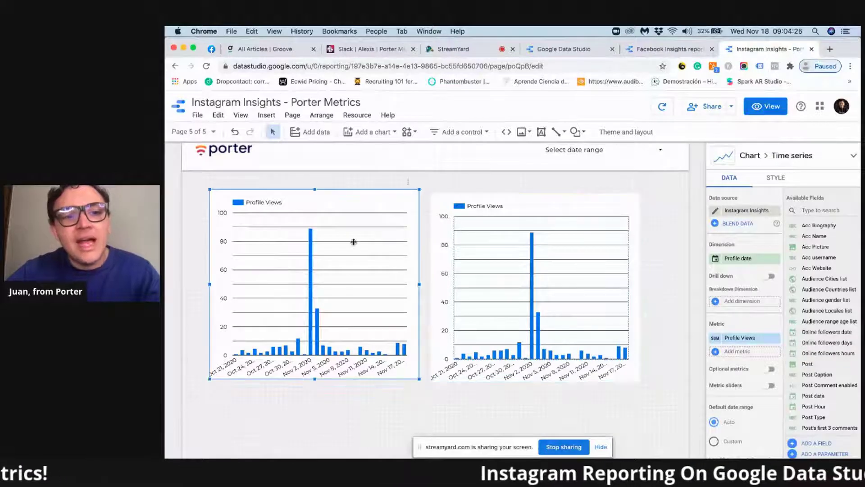
left_click(552, 265)
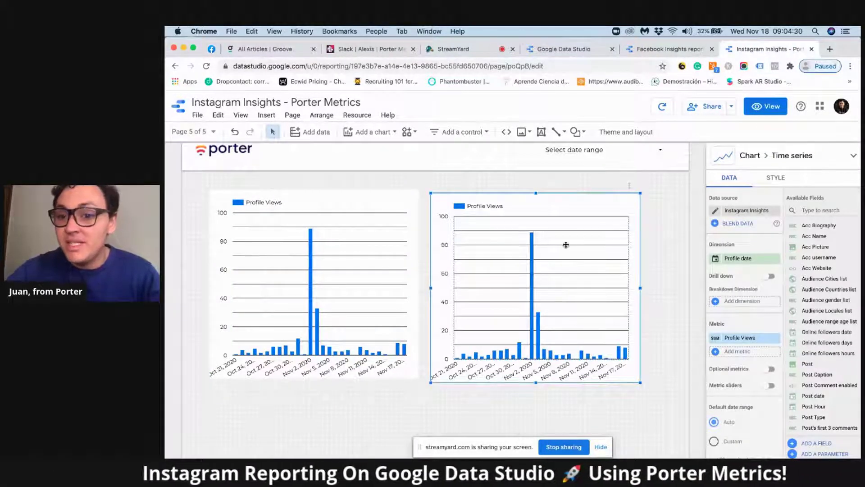
left_click(746, 212)
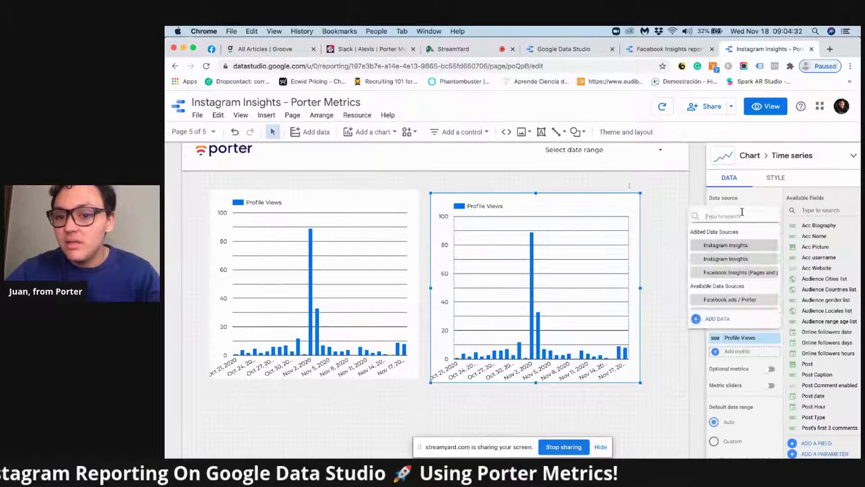
left_click(739, 274)
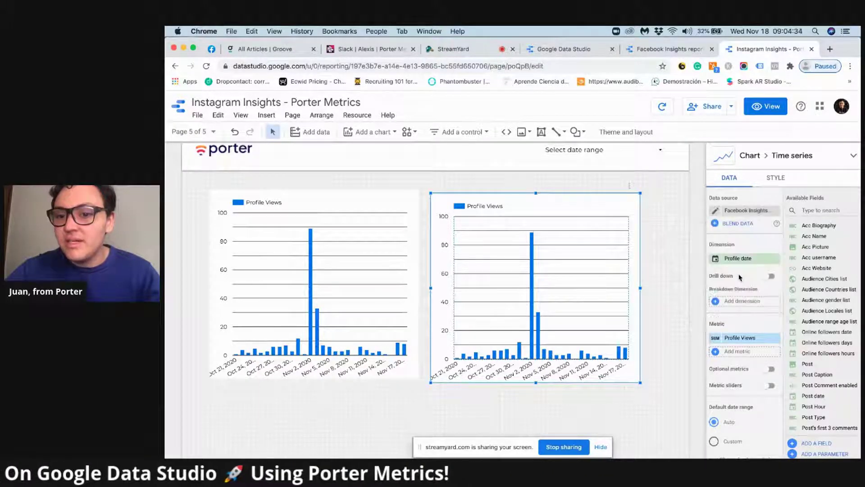
- Set the right-hand chart's metric to Page reach and align the chart's top edge with the Profile Views chart
left_click(735, 339)
type("reach")
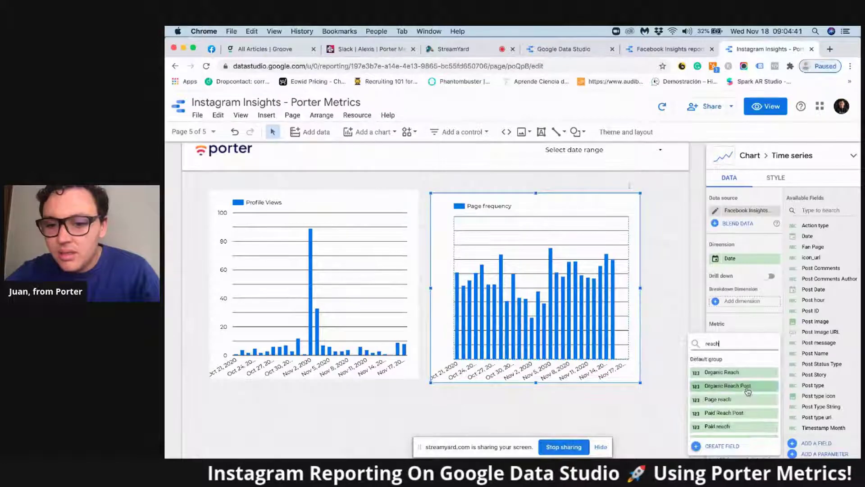
left_click(728, 400)
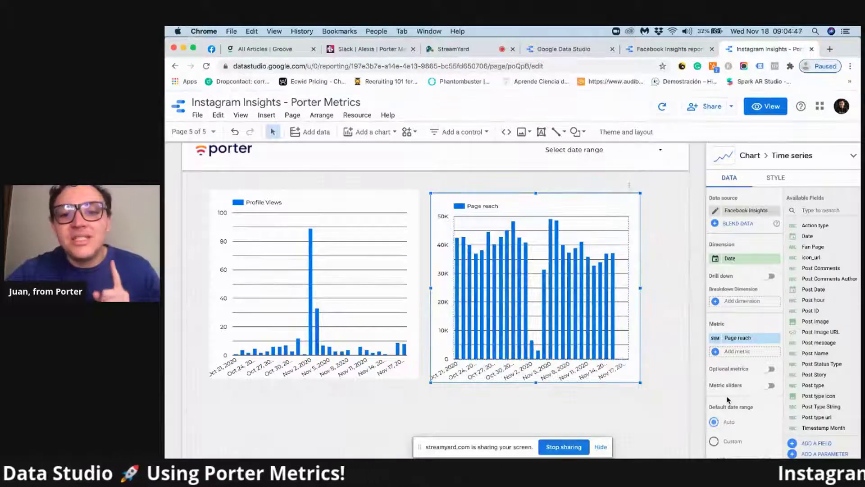
left_click_drag(577, 315, 480, 285)
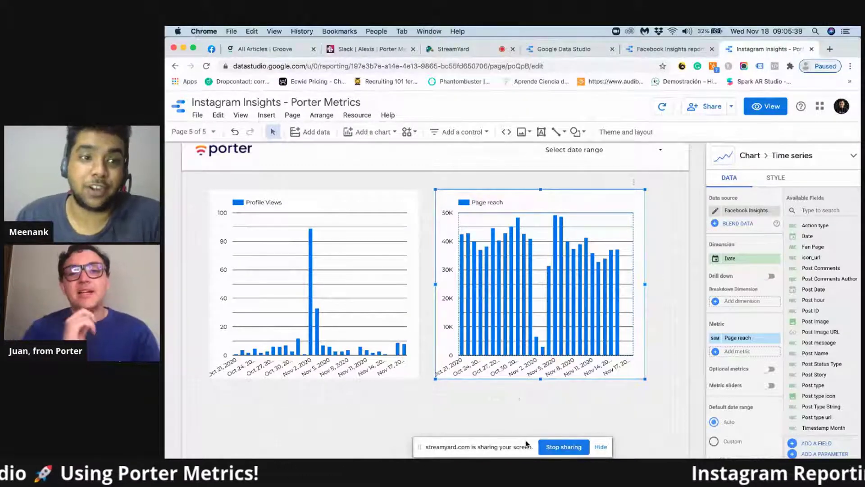
- Select the Profile Views and Page reach charts together on Page 5 and delete them
left_click(536, 423)
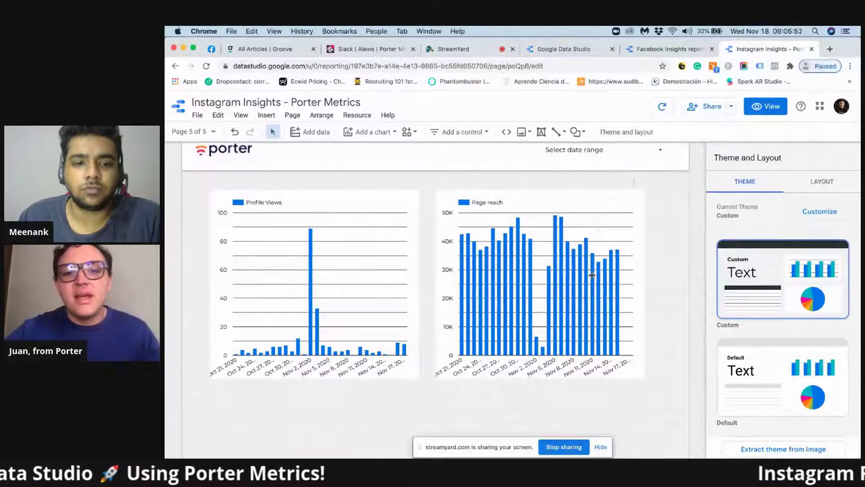
left_click_drag(620, 423, 299, 251)
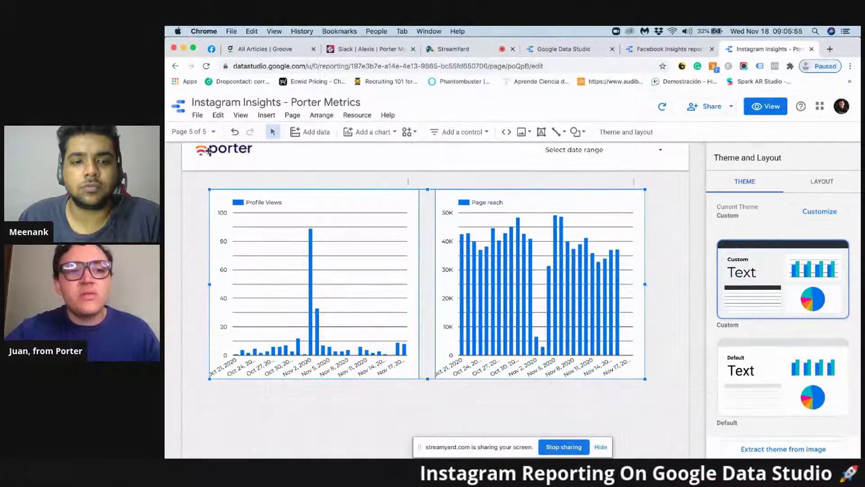
- Try to remove Page 5 from the report's page list
left_click(192, 136)
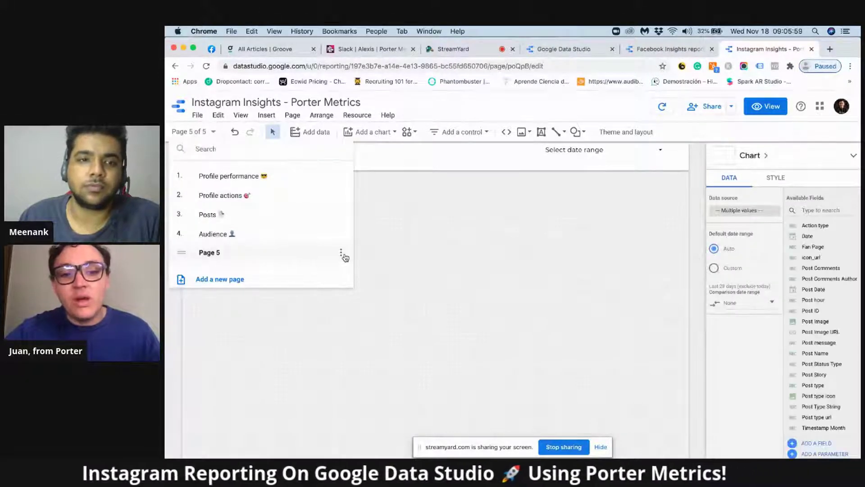
left_click(341, 255)
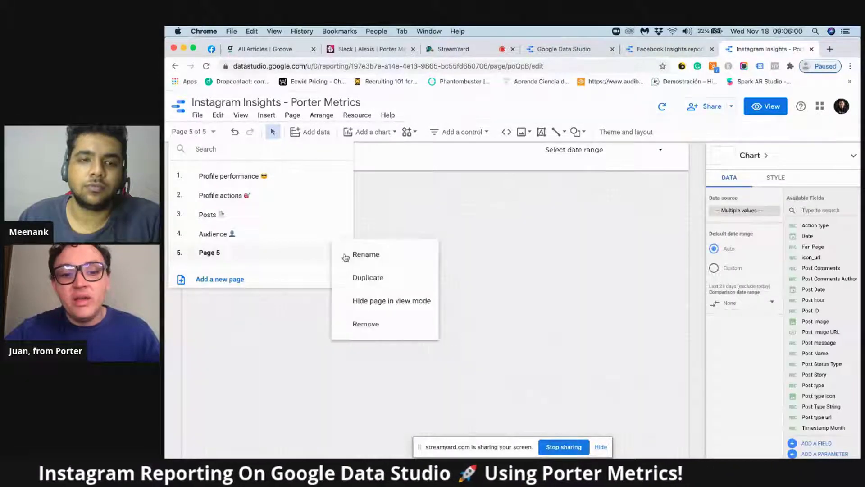
left_click(372, 330)
scroll(606, 234, "up", 1)
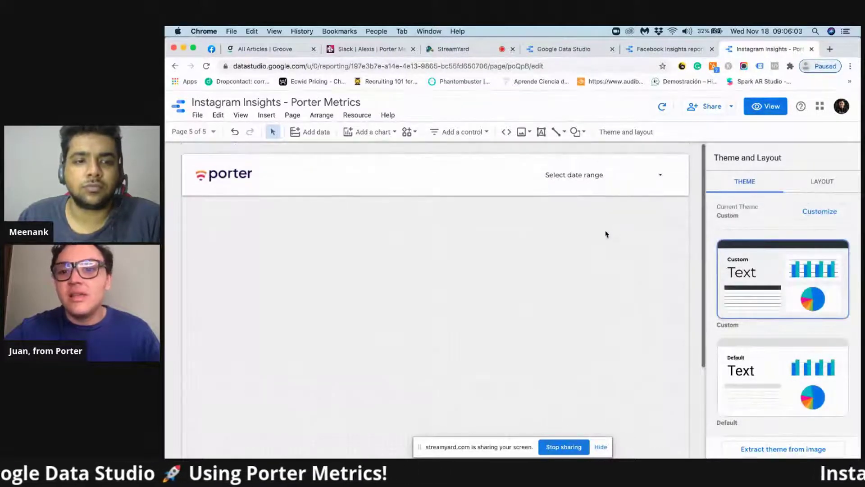
- Switch the report to view mode and open its email delivery scheduling options
left_click(763, 112)
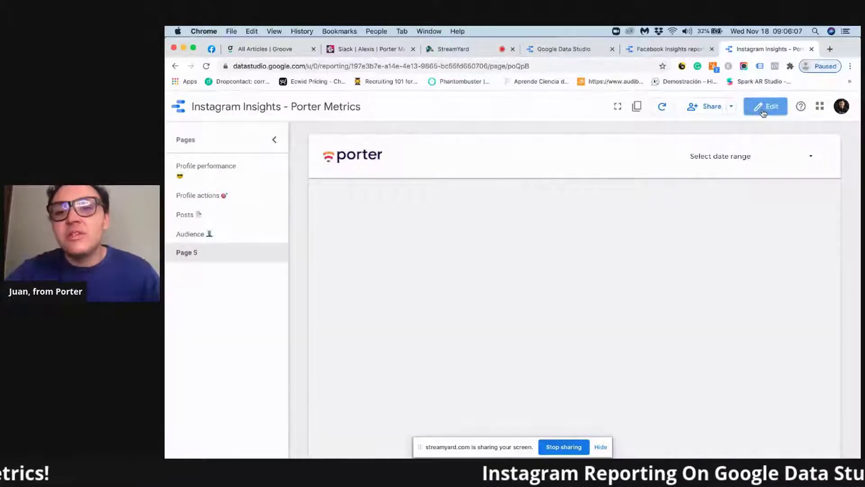
left_click(733, 110)
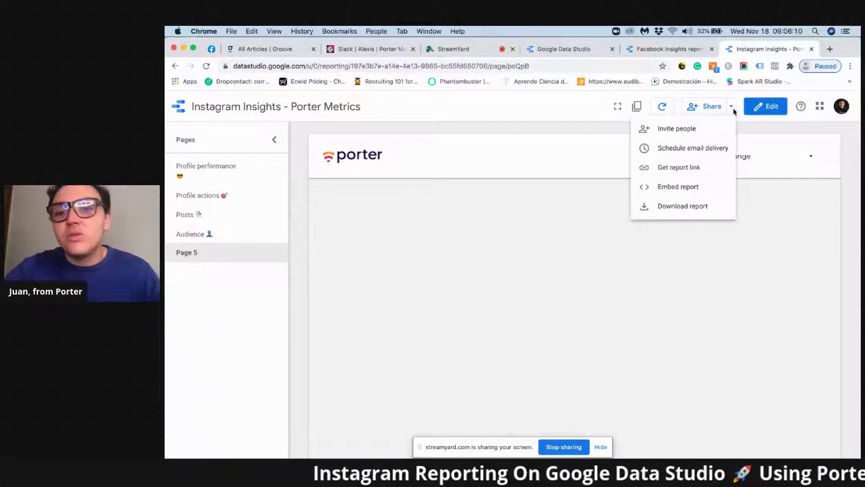
left_click(677, 149)
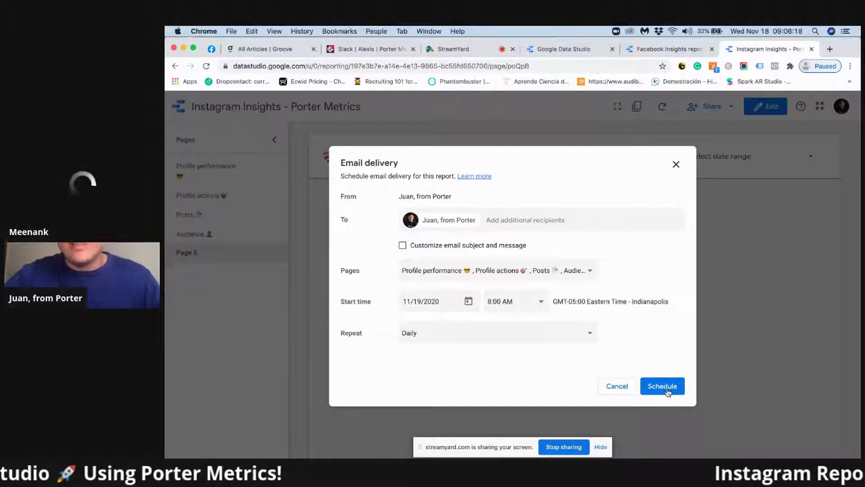
- Set the email delivery start time to 9:00 AM, review the repeat options and close the dialog without scheduling
left_click(517, 297)
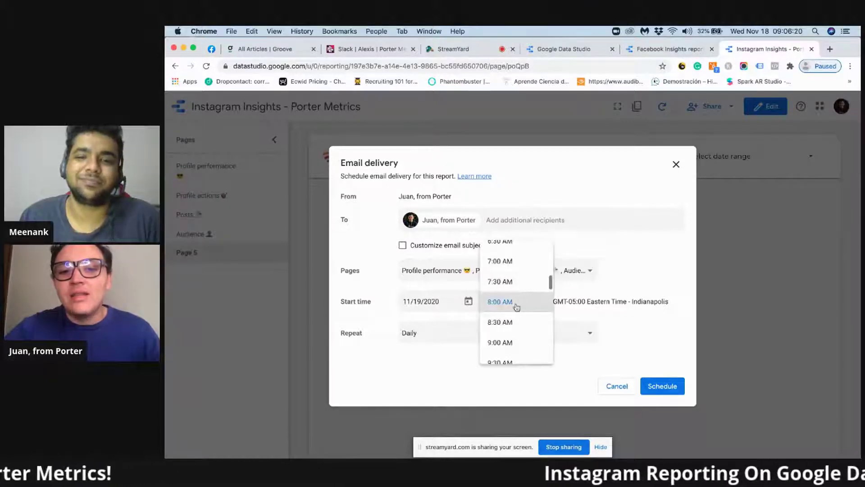
left_click(510, 352)
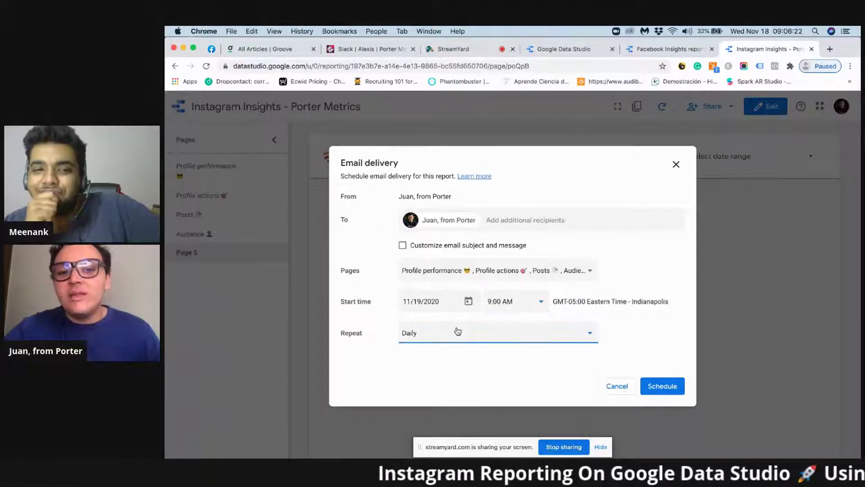
left_click(458, 332)
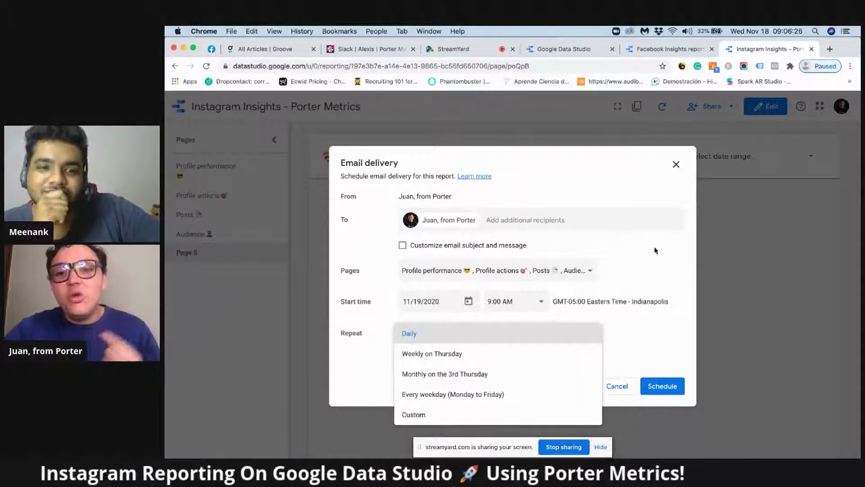
left_click(670, 226)
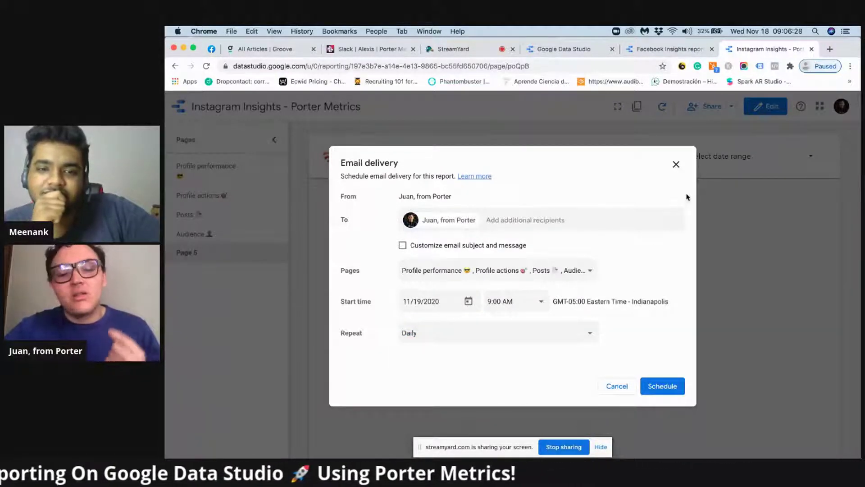
left_click(677, 165)
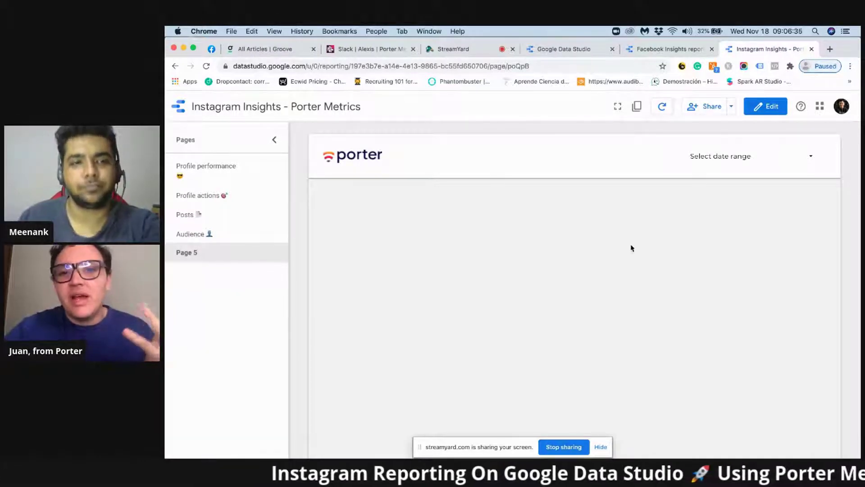
- Download all pages of the report as a PDF
left_click(730, 110)
left_click(675, 206)
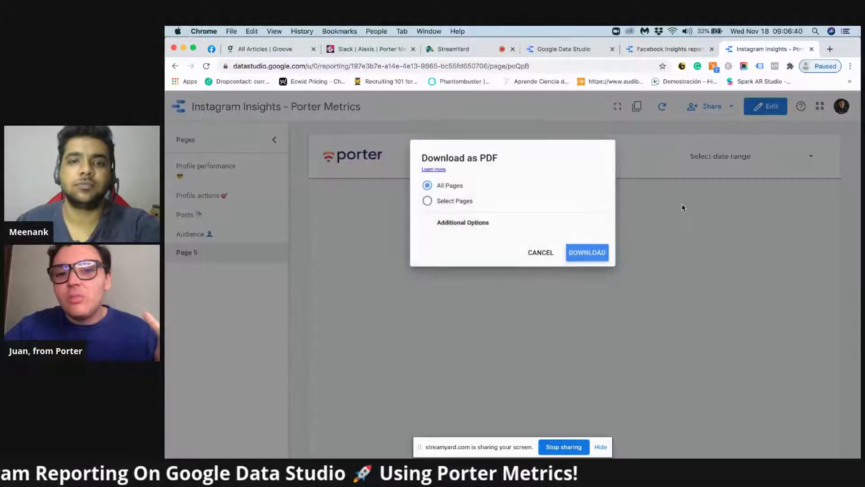
left_click(592, 254)
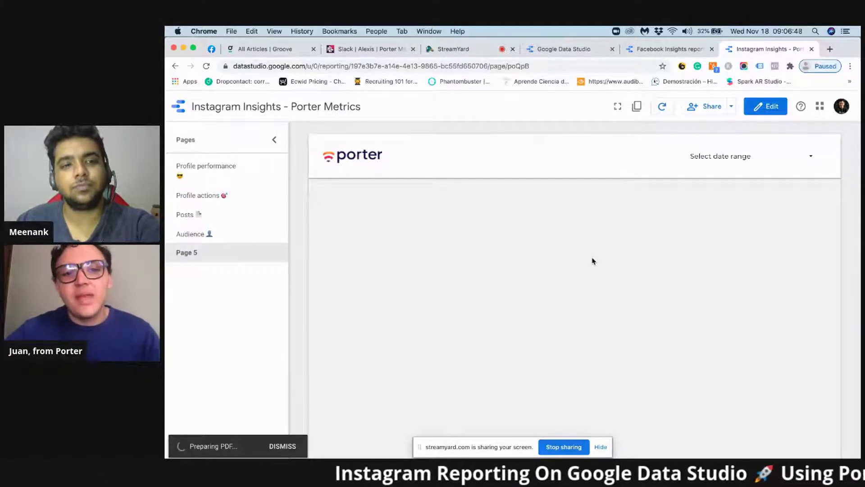
- Return the report to edit mode and inspect the properties of the header's logo image and background rectangle
left_click(772, 108)
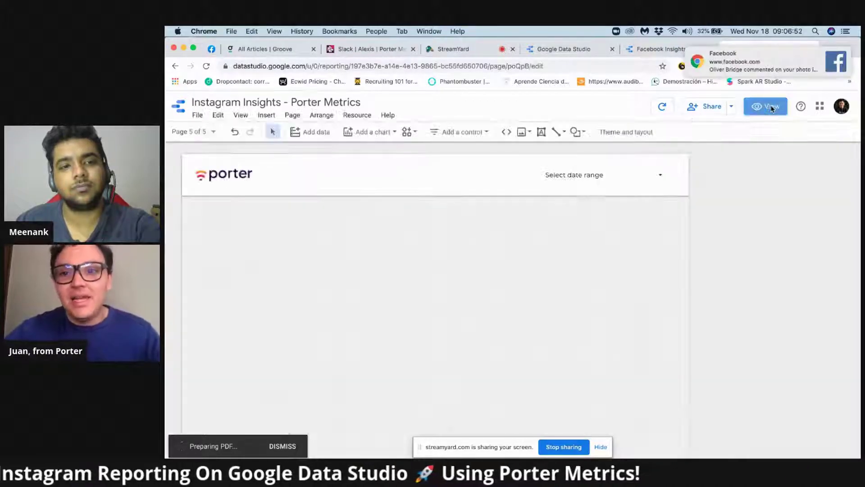
left_click(229, 172)
left_click(228, 172)
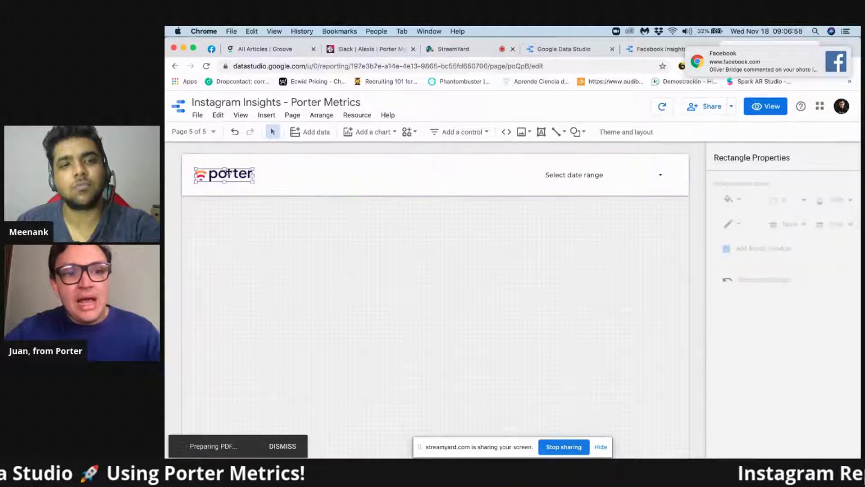
left_click(307, 176)
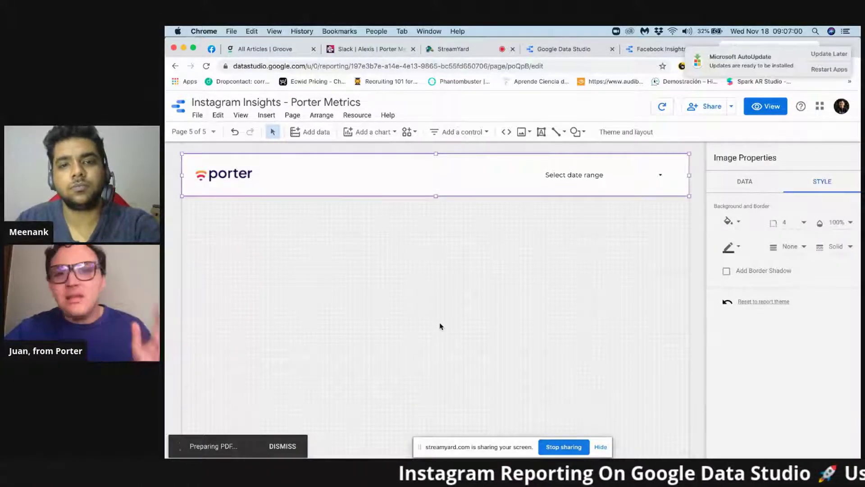
scroll(440, 324, "down", 1)
scroll(440, 326, "up", 1)
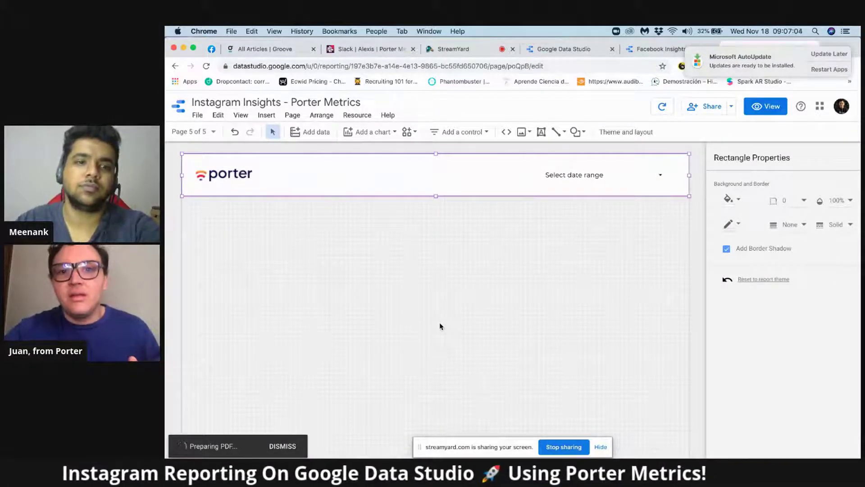
- Switch to Preview, look through the pages of the downloaded Instagram Insights PDF and close its window
key("super+Tab")
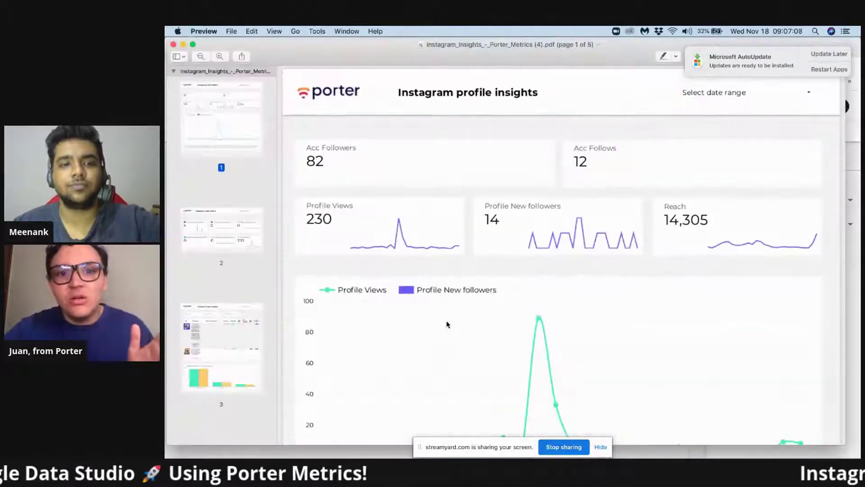
mouse_move(405, 51)
left_mouse_down()
mouse_move(410, 131)
mouse_move(407, 57)
left_mouse_up()
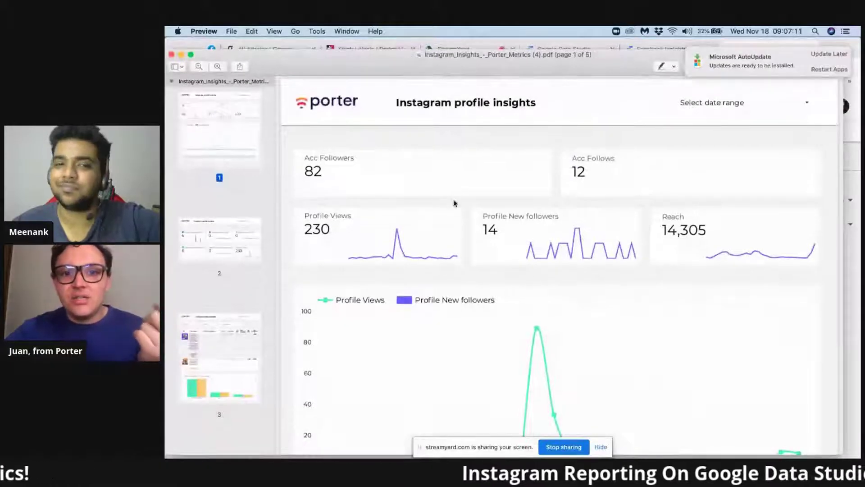
scroll(453, 204, "down", 2)
scroll(453, 203, "up", 2)
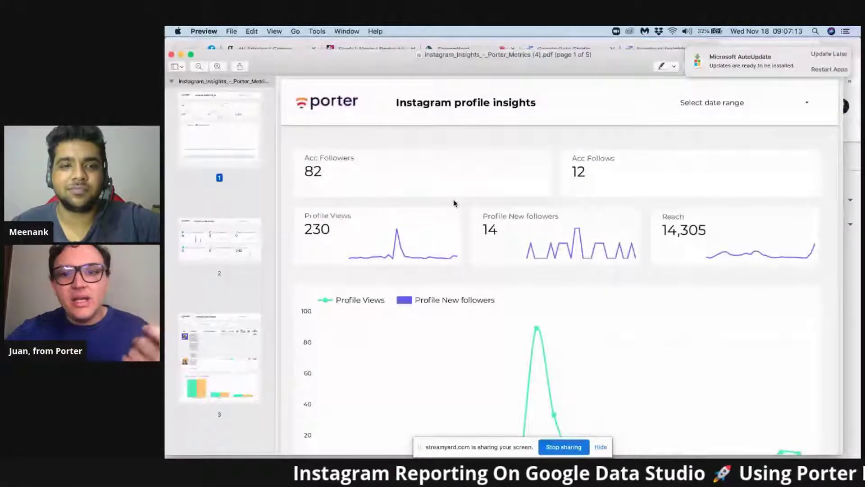
scroll(454, 204, "down", 5)
scroll(454, 203, "down", 15)
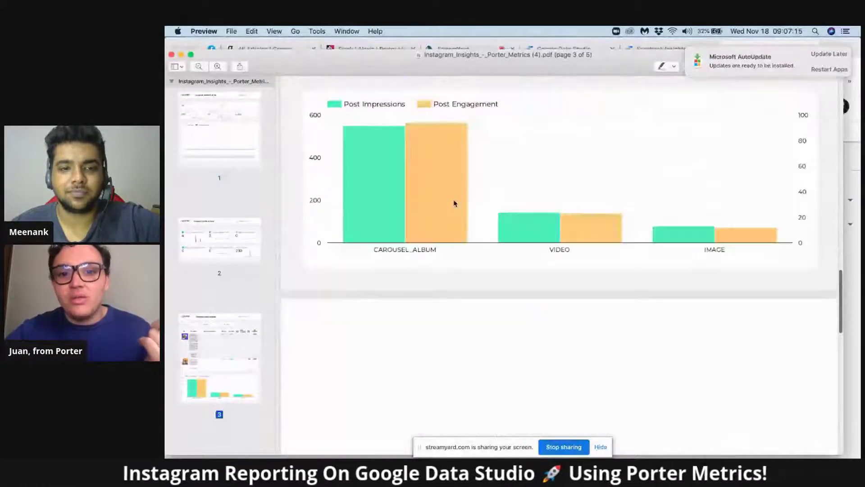
scroll(454, 203, "up", 20)
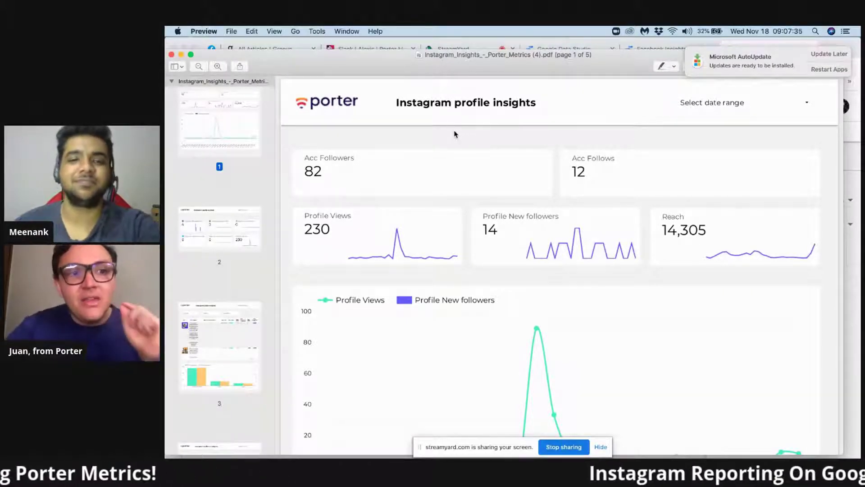
left_click(171, 54)
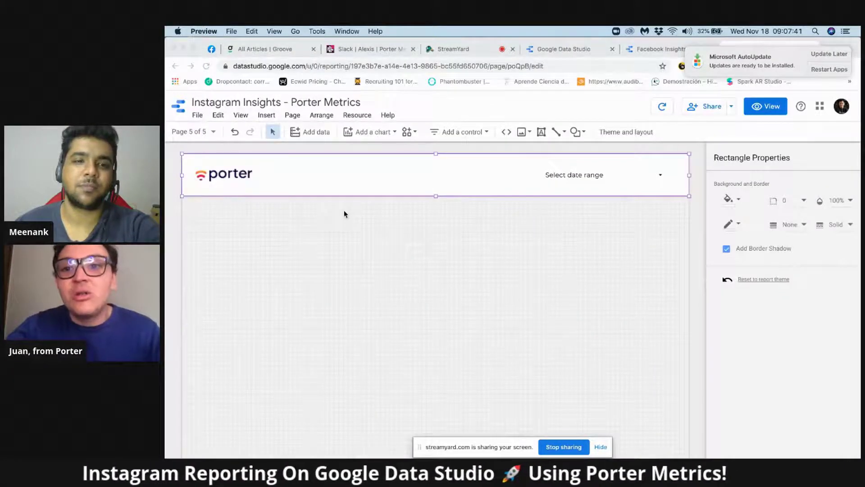